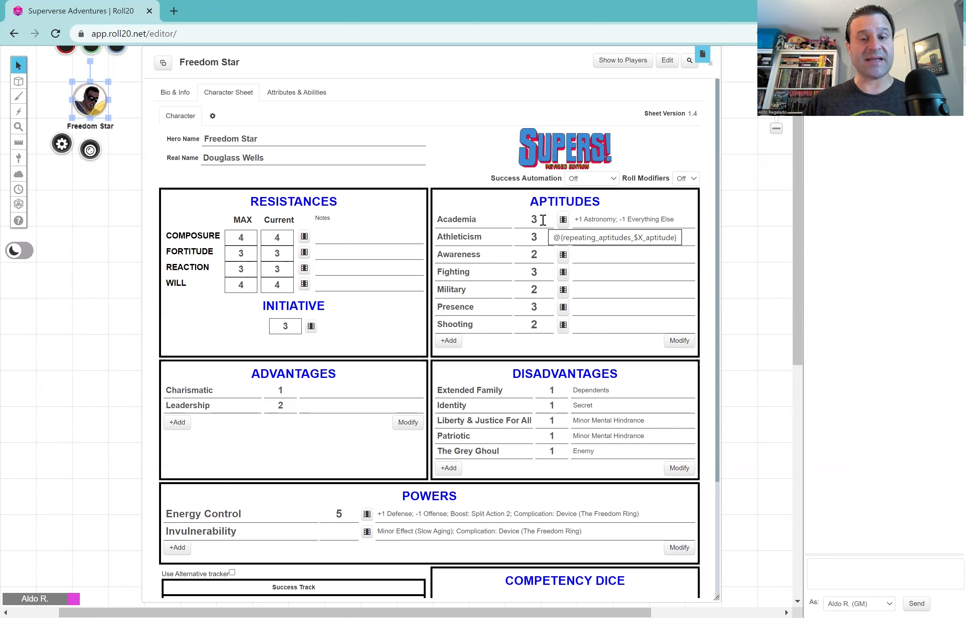
# Inspect the Academia aptitude's specialty note and roll the Academia check three times.
pyautogui.click(685, 219)
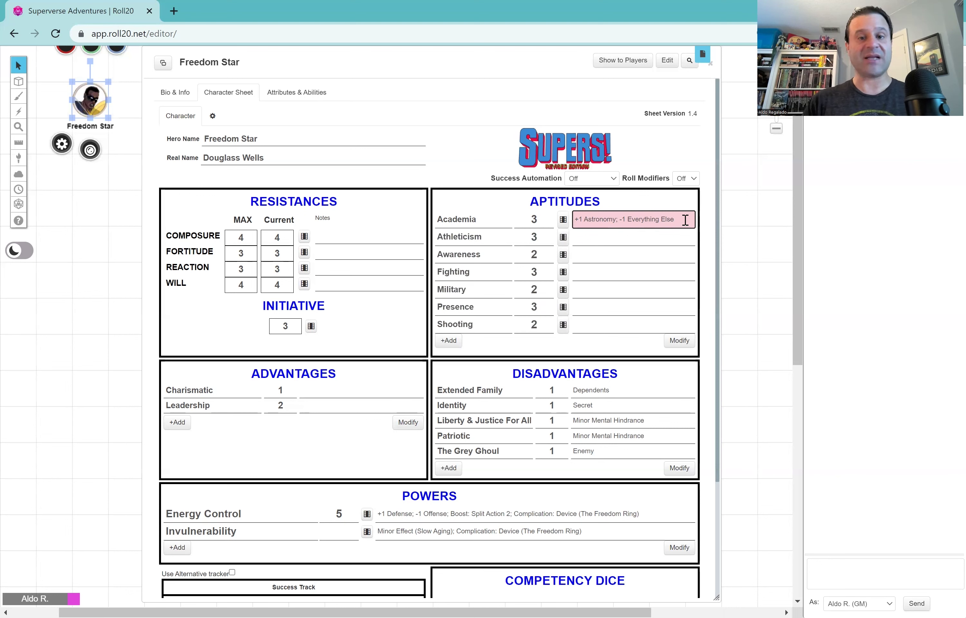
pyautogui.click(710, 226)
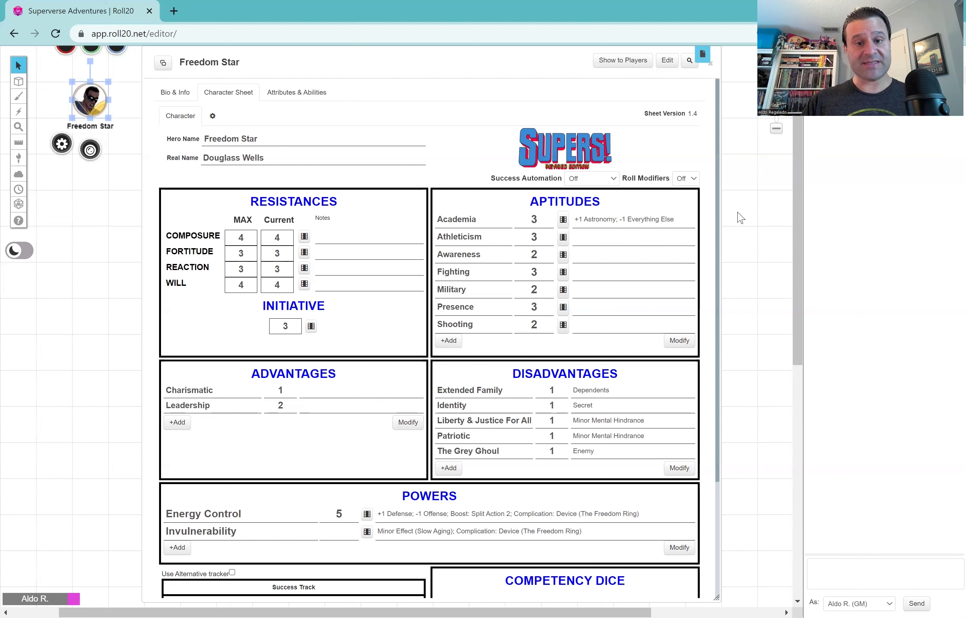
pyautogui.click(564, 219)
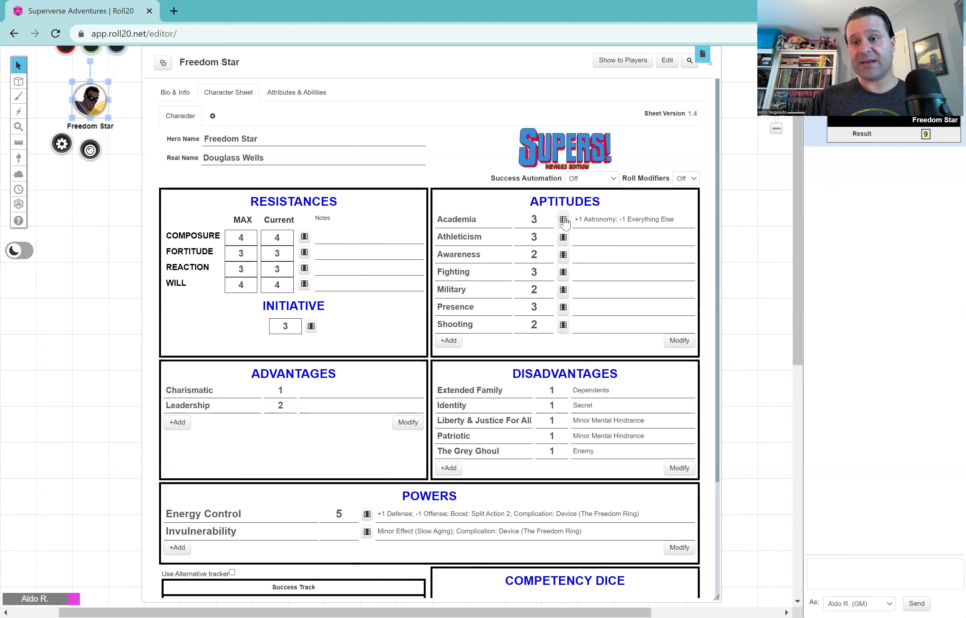
pyautogui.click(563, 220)
pyautogui.click(563, 220)
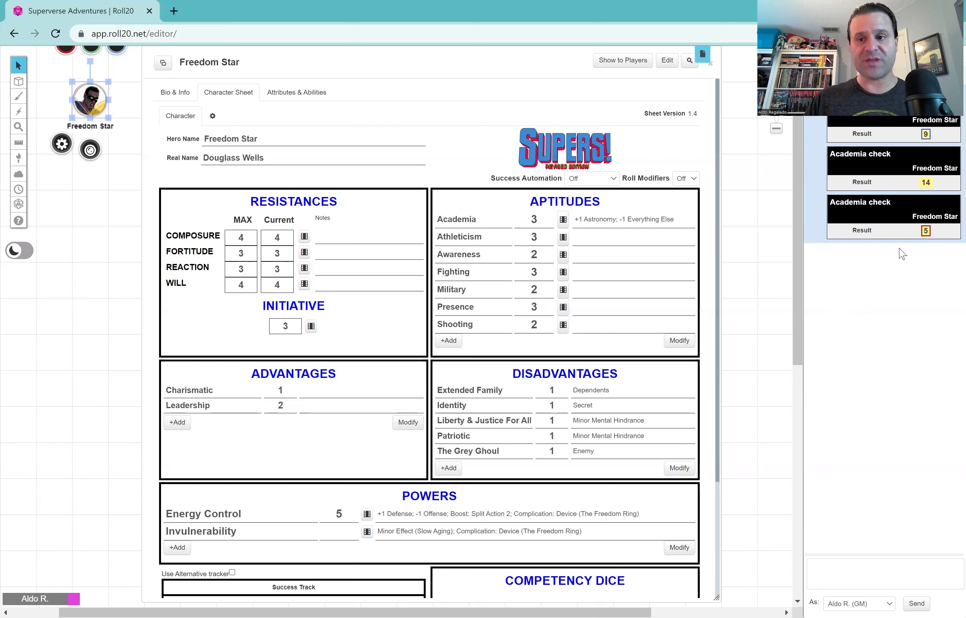
pyautogui.moveTo(925, 234)
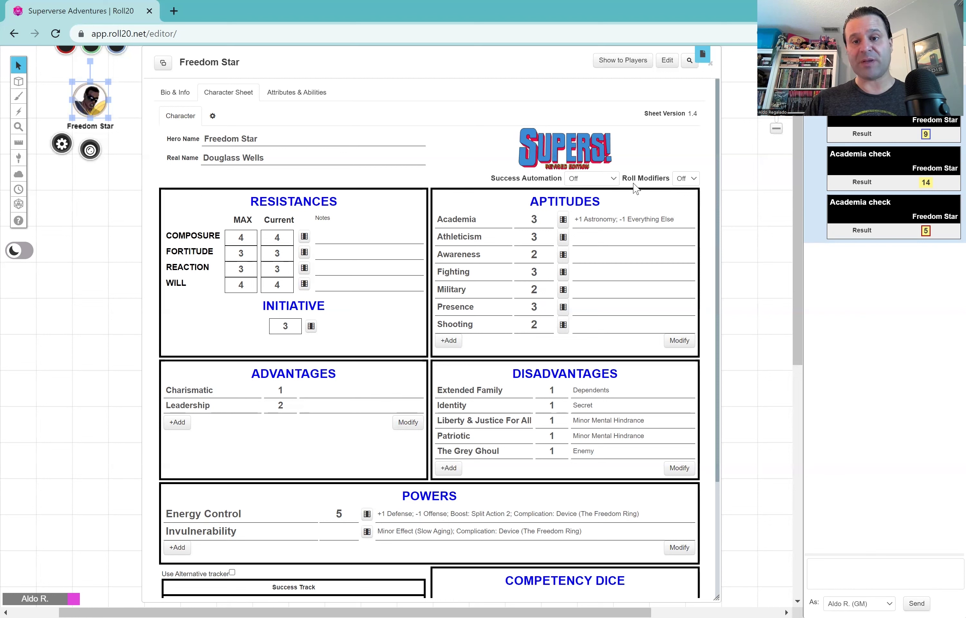
# Set Roll Modifiers to On and roll an Academia check with a d6 modifier of 2.
pyautogui.click(693, 179)
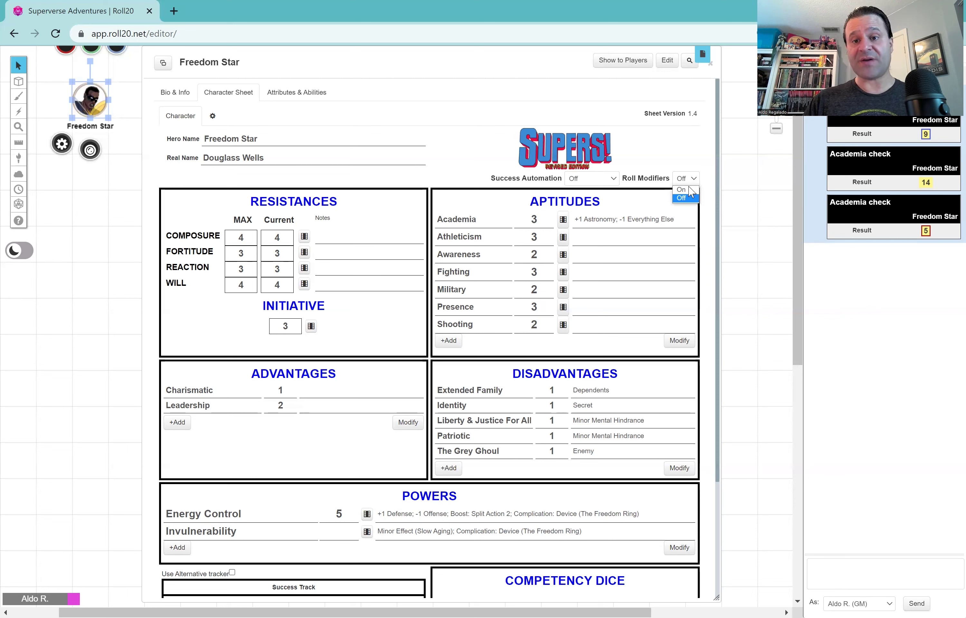
pyautogui.click(685, 189)
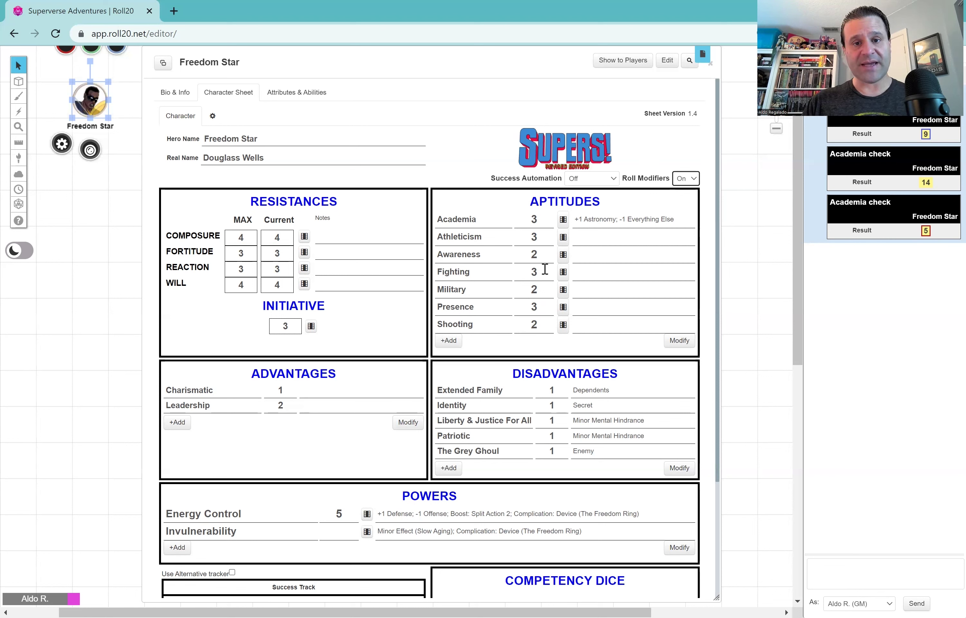
pyautogui.click(563, 220)
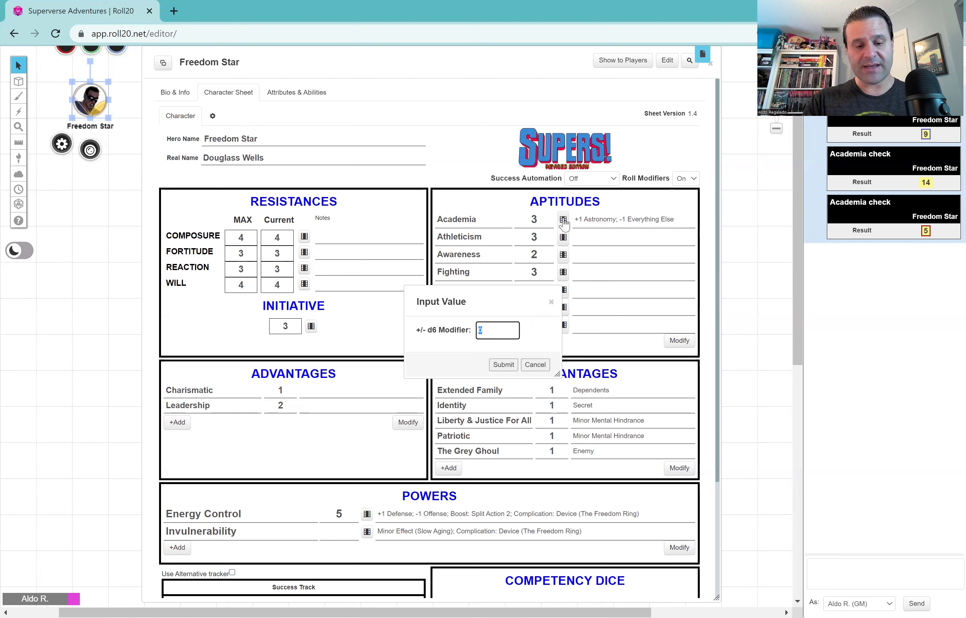
pyautogui.write('2')
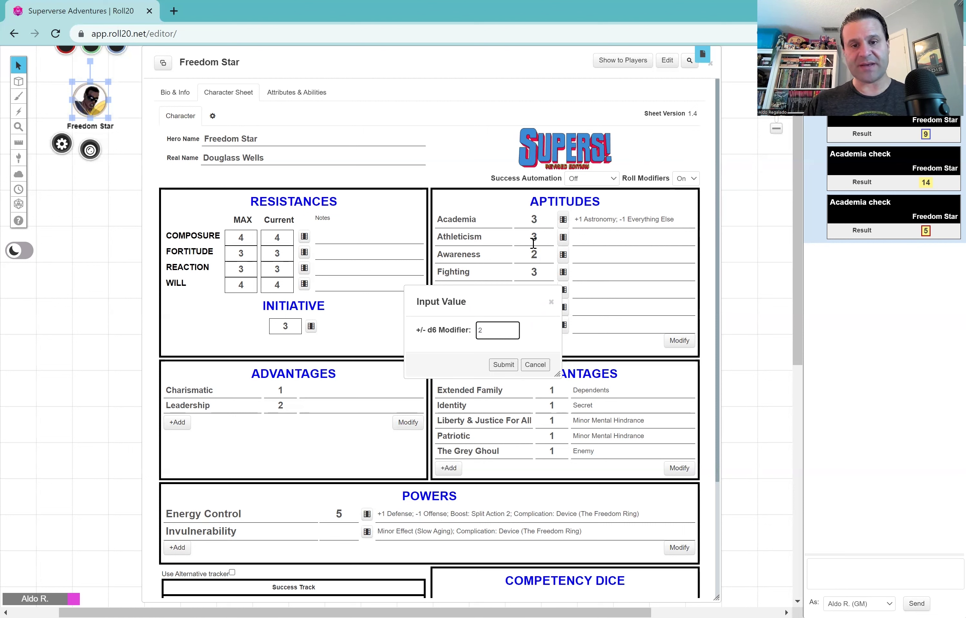
pyautogui.click(498, 367)
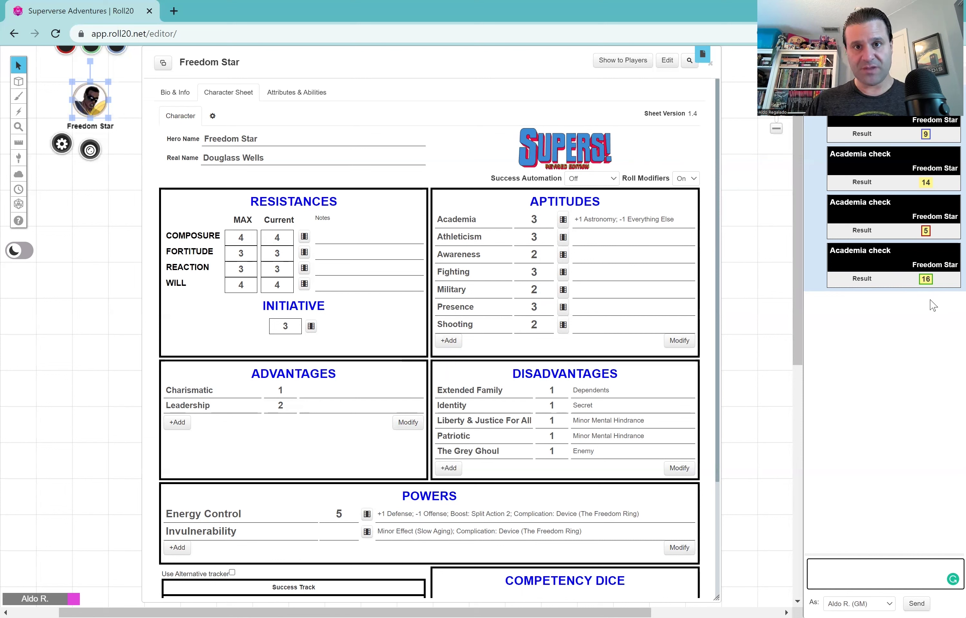
pyautogui.moveTo(926, 282)
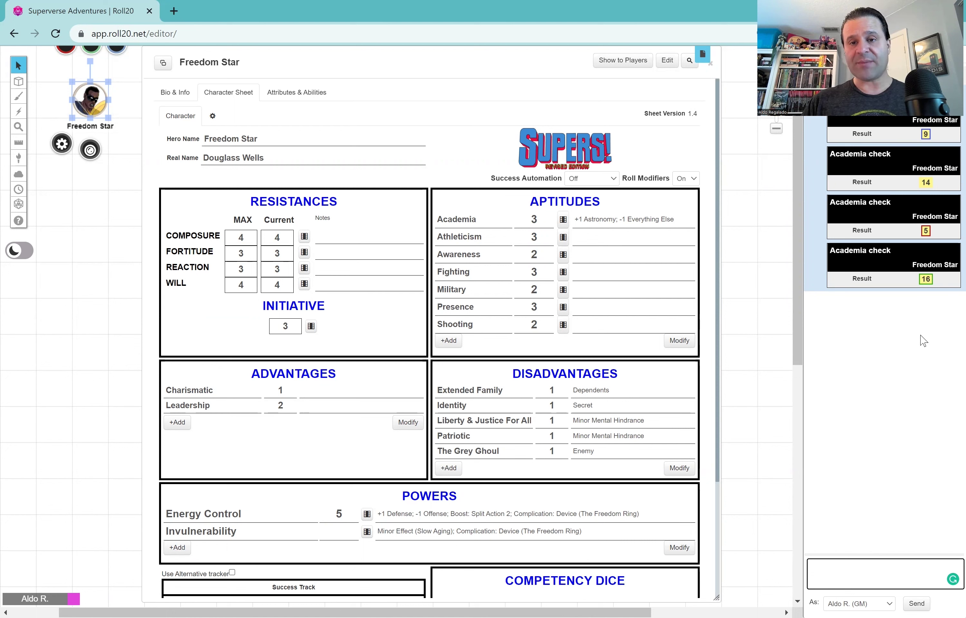
# Set Roll Modifiers to Off and Success Automation to Query.
pyautogui.click(693, 179)
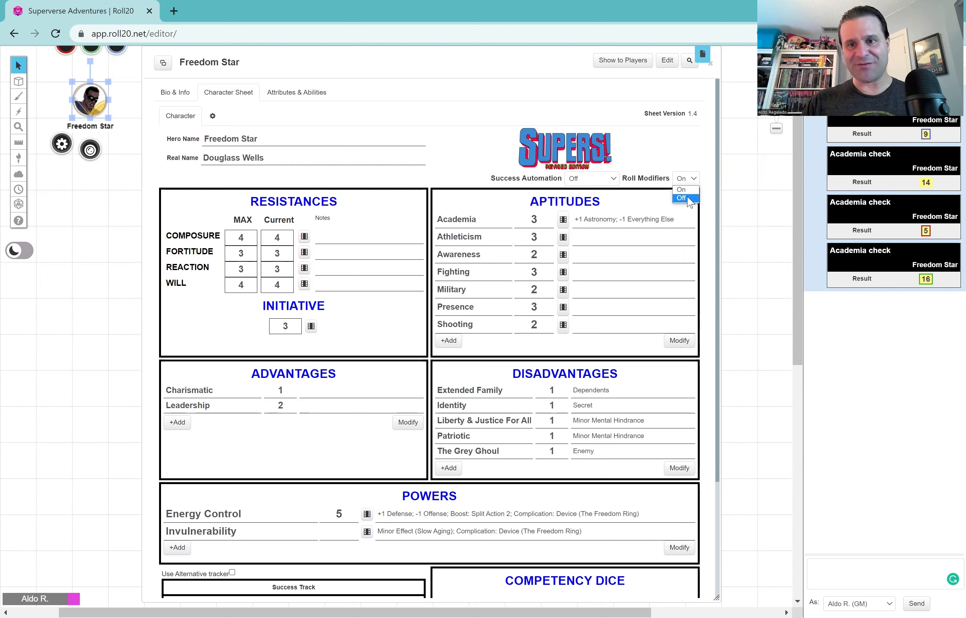
pyautogui.click(685, 198)
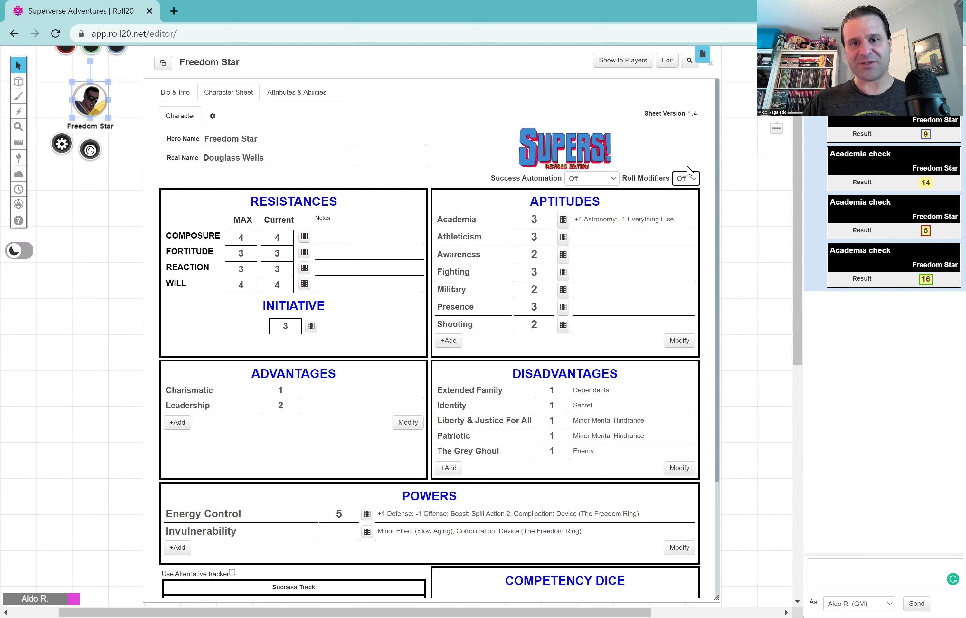
pyautogui.click(612, 179)
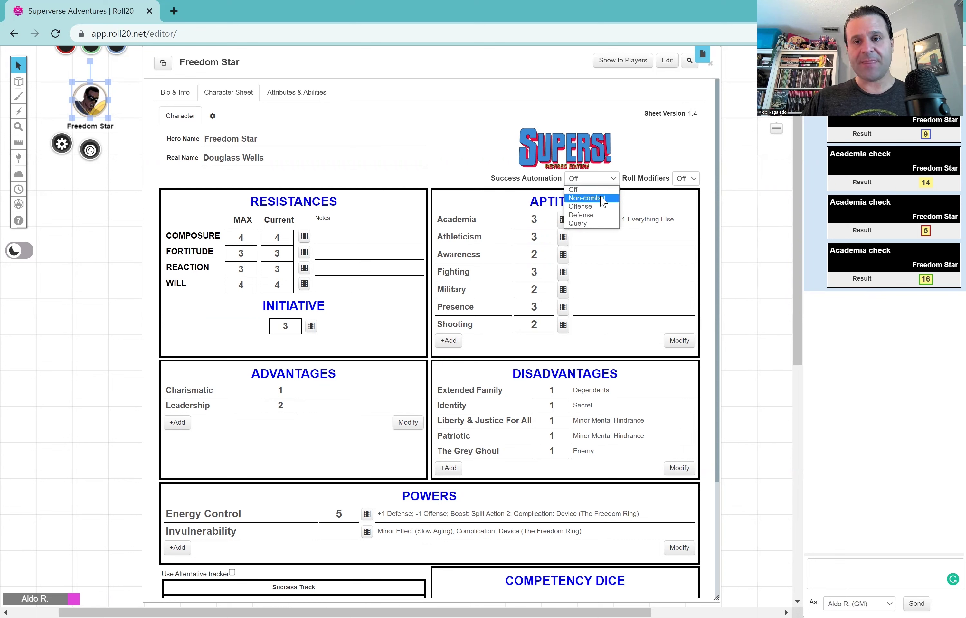
pyautogui.click(584, 224)
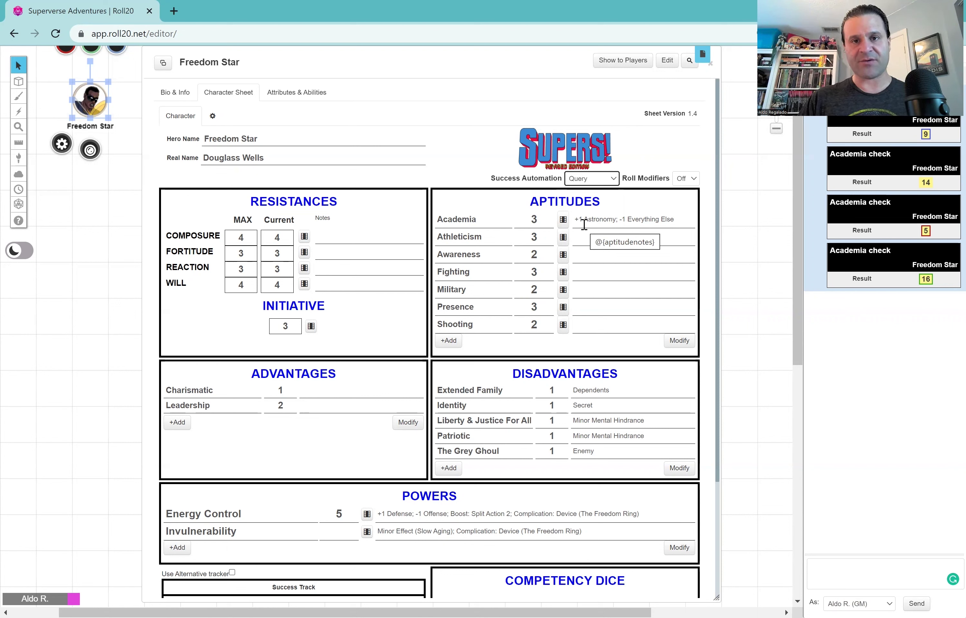
pyautogui.click(708, 226)
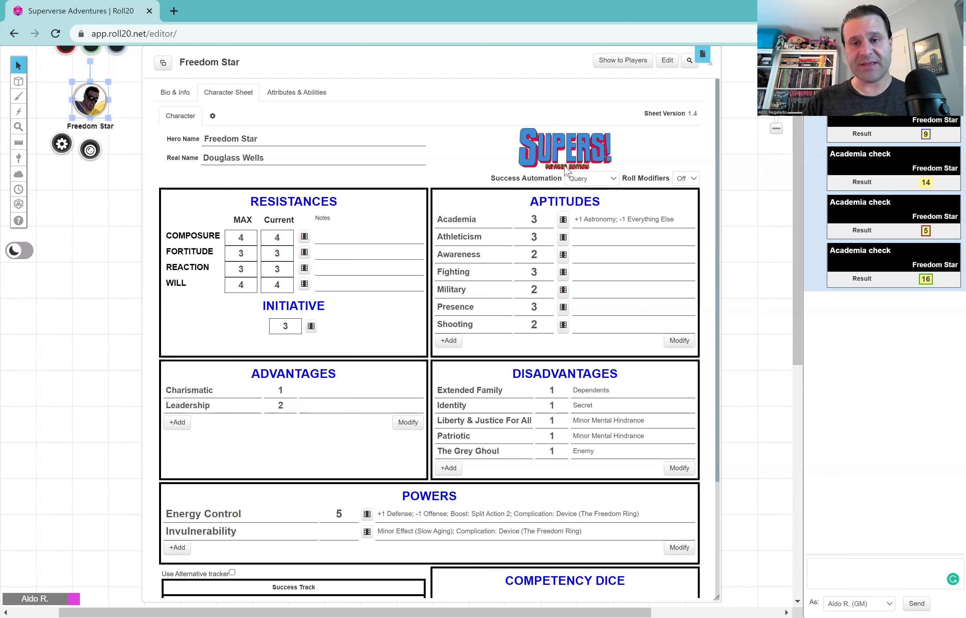
# Roll an Awareness check as a Non-combat roll against a target number of 6.
pyautogui.click(563, 256)
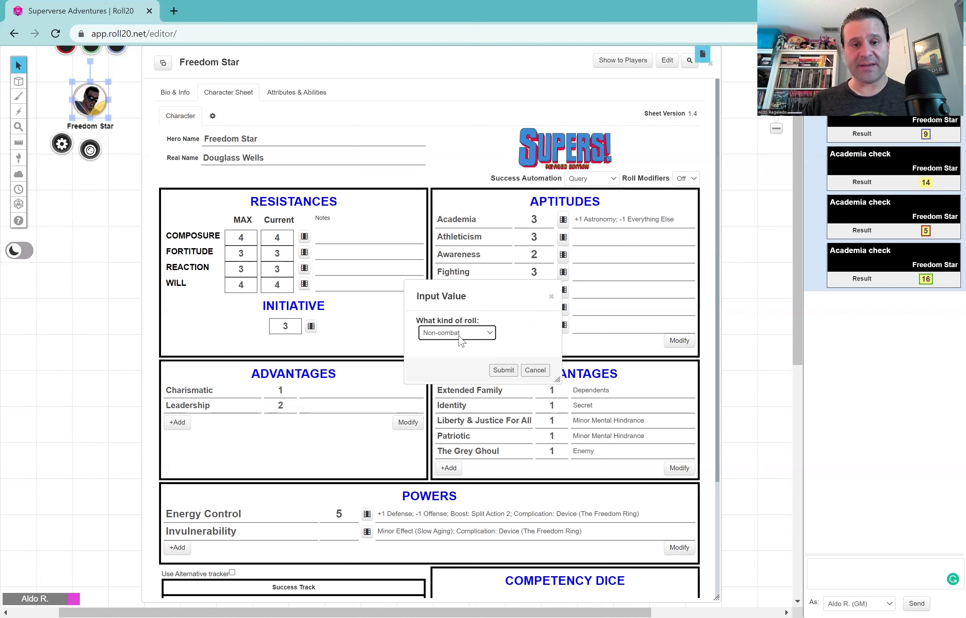
pyautogui.click(490, 334)
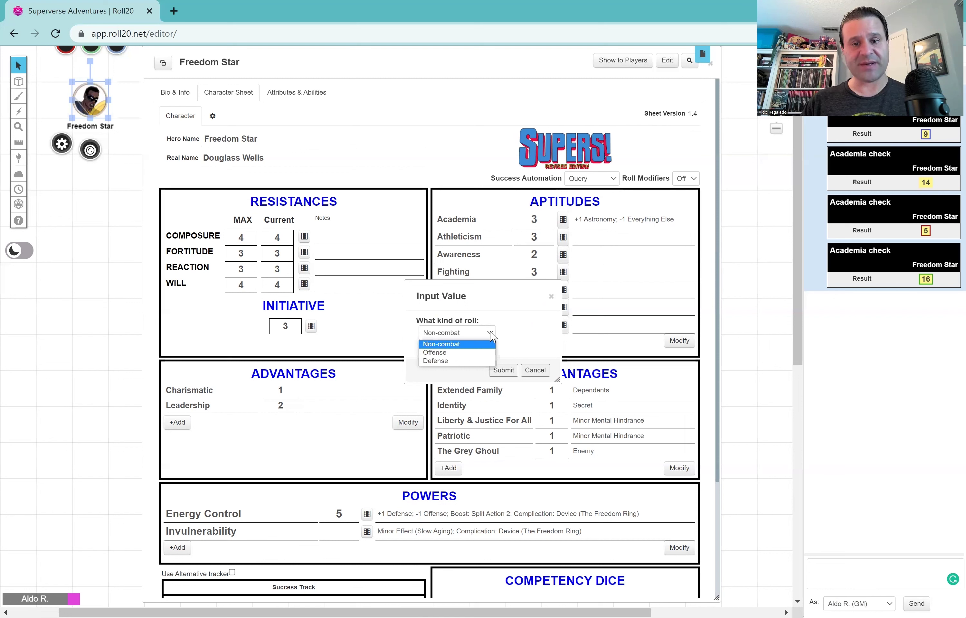
pyautogui.click(491, 343)
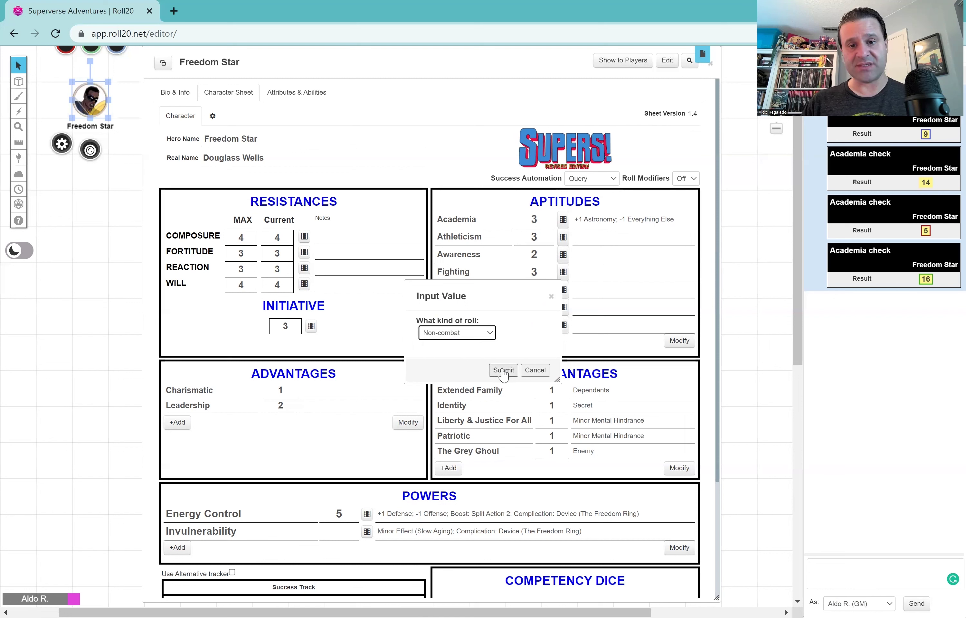
pyautogui.click(503, 370)
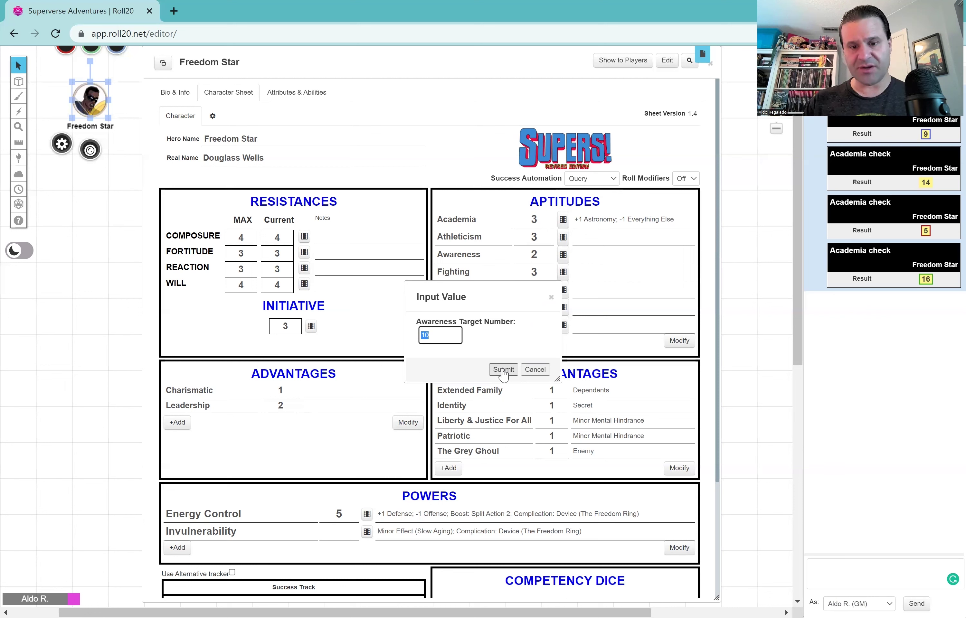
pyautogui.write('6')
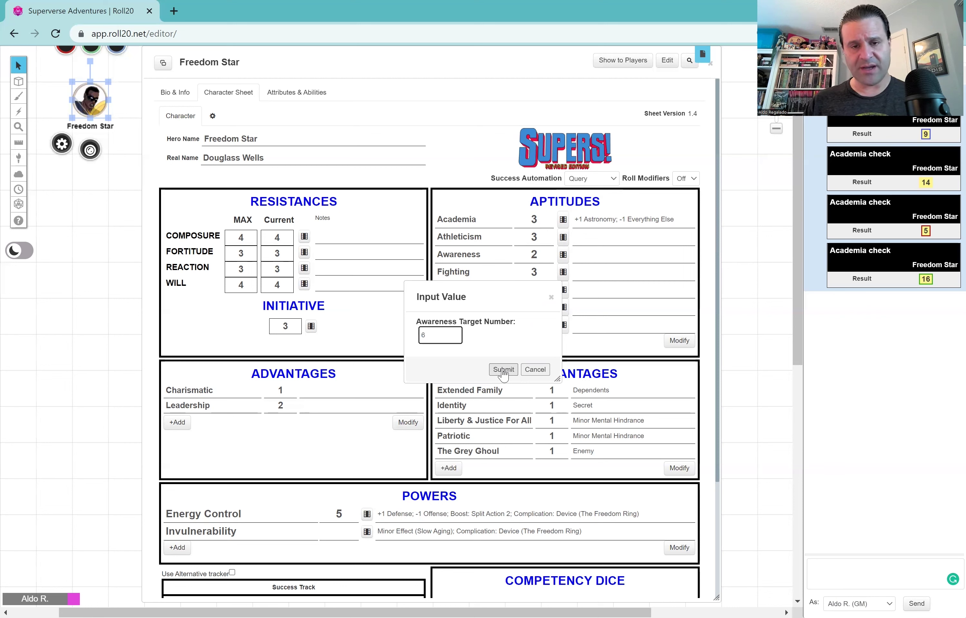
pyautogui.click(503, 370)
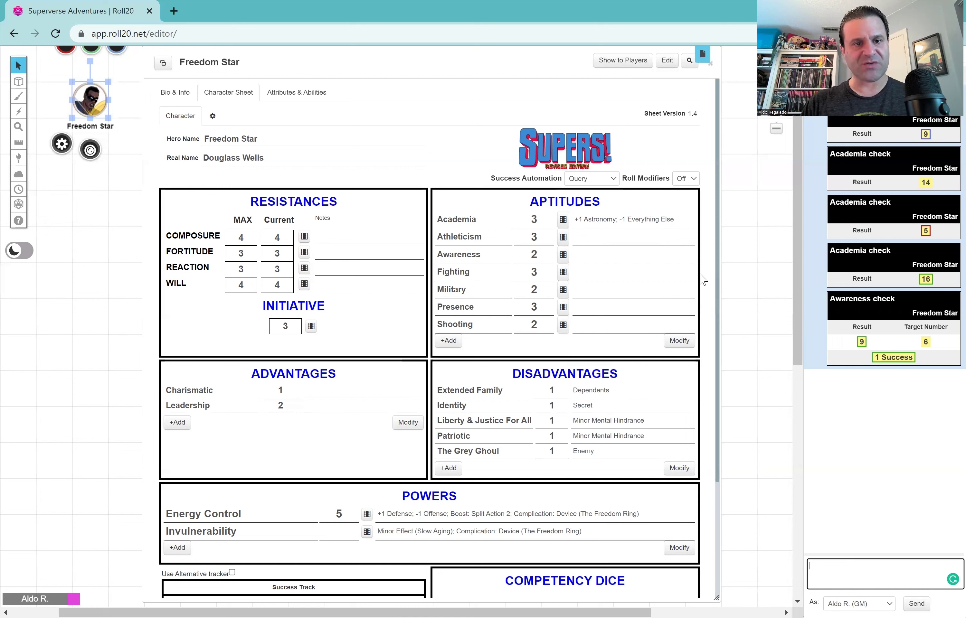
# Roll a Fighting check as an Offense roll.
pyautogui.click(564, 272)
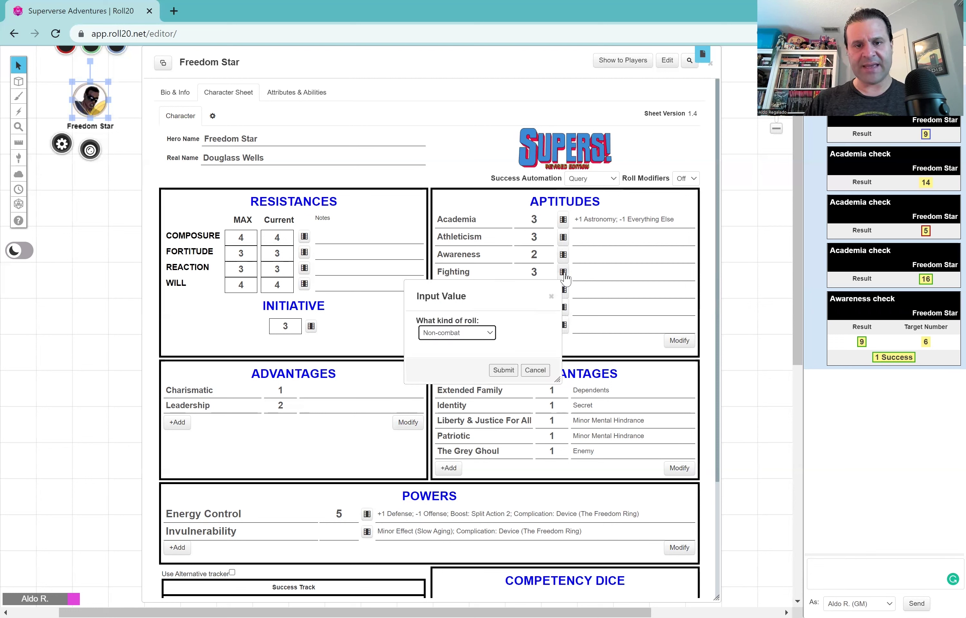
pyautogui.click(490, 334)
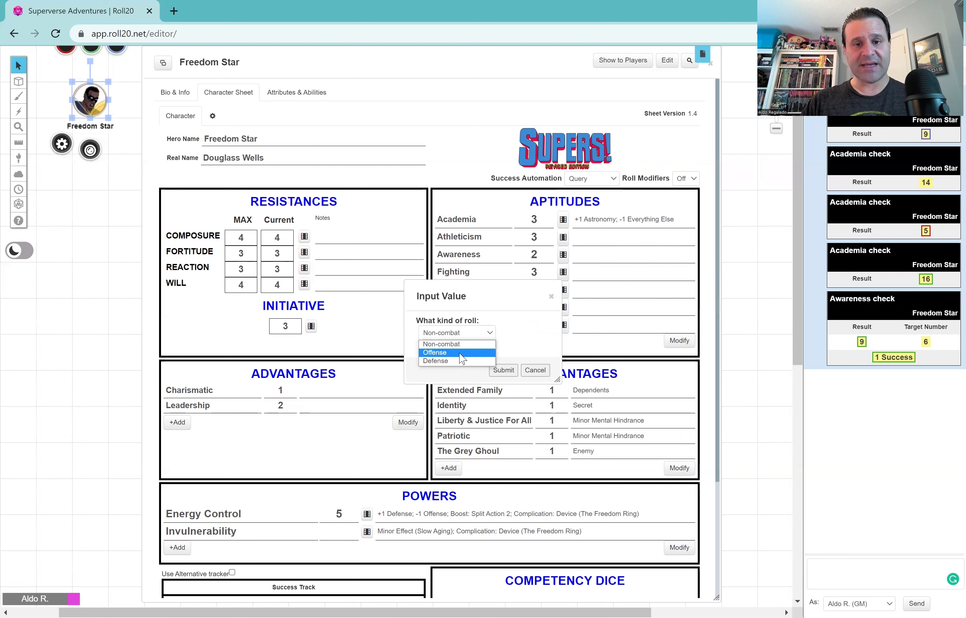
pyautogui.click(454, 354)
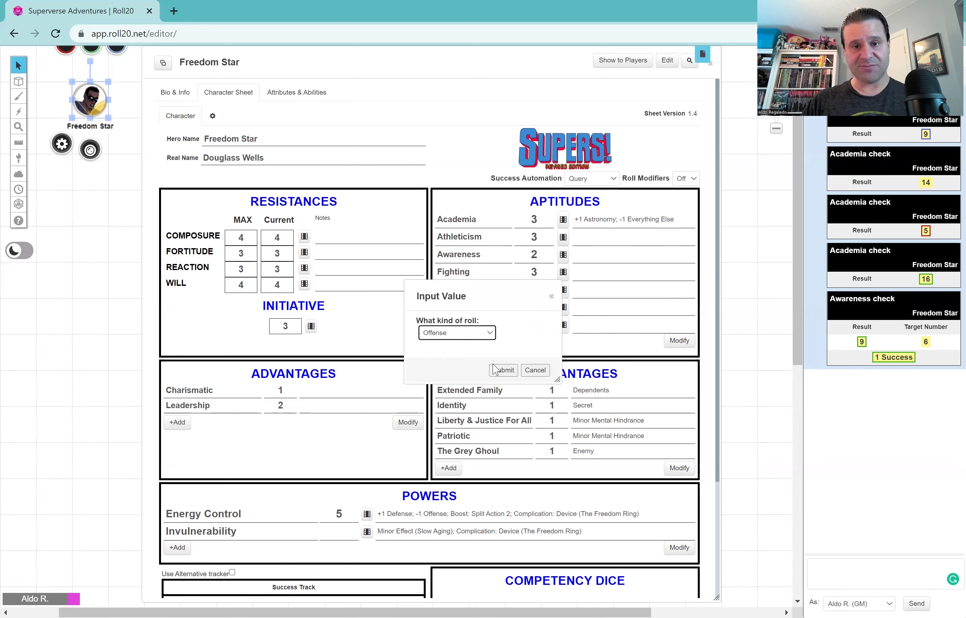
pyautogui.click(503, 370)
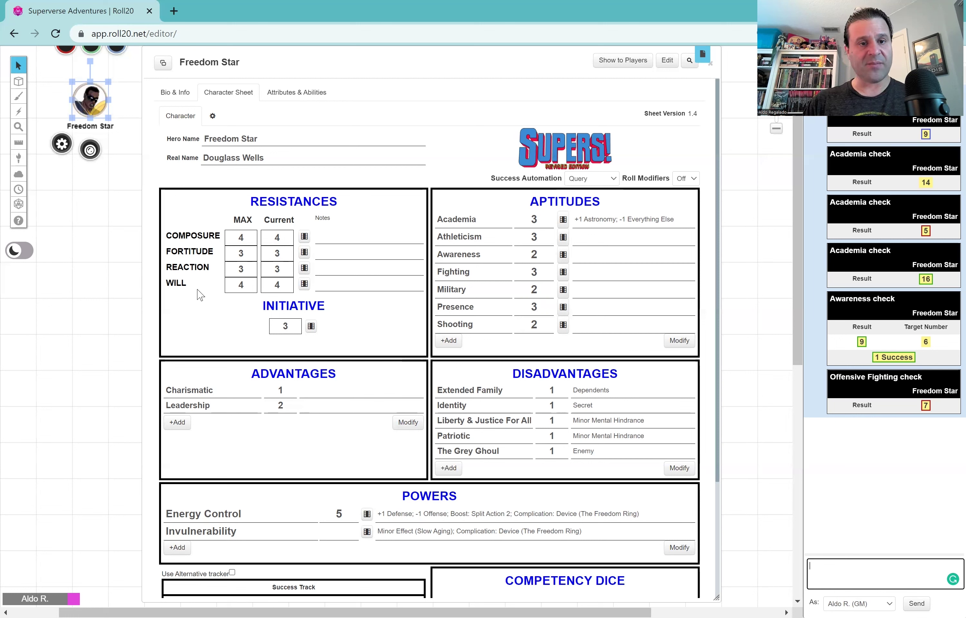
# Roll a Reaction resistance check as a Defense roll against an attack result of 7.
pyautogui.click(304, 268)
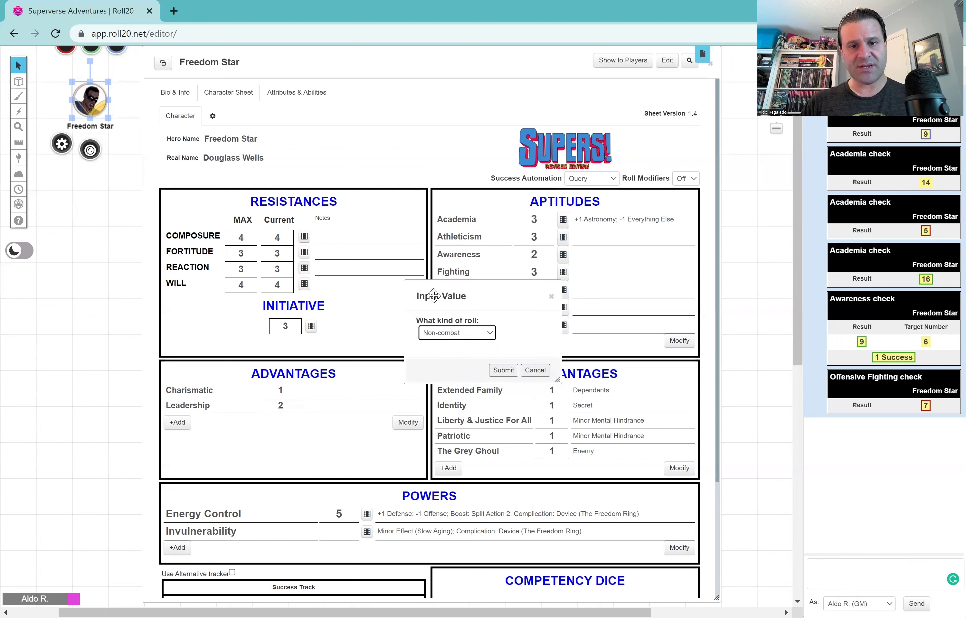
pyautogui.click(490, 334)
pyautogui.click(445, 361)
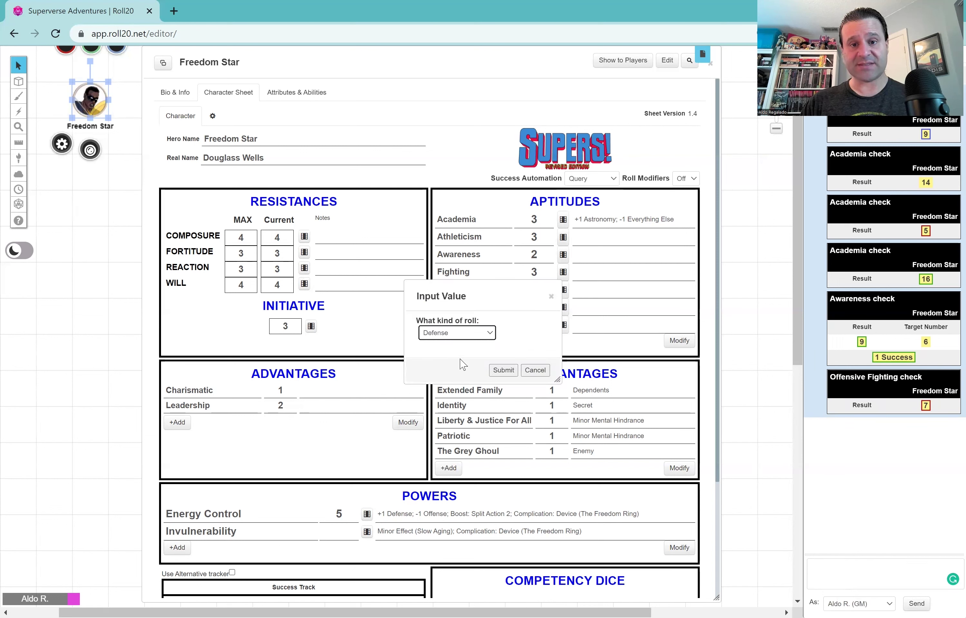
pyautogui.click(503, 370)
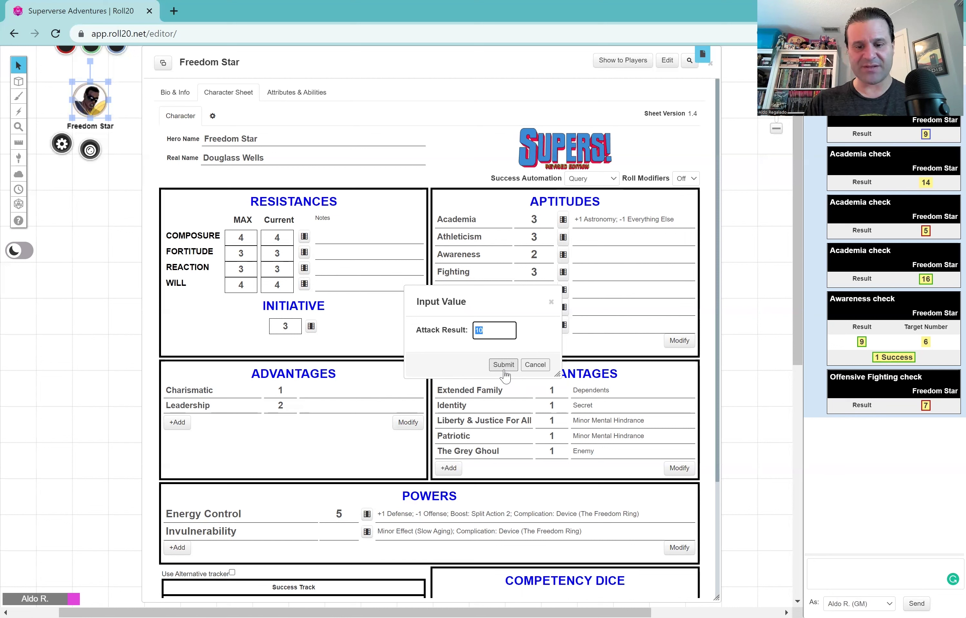
pyautogui.write('7')
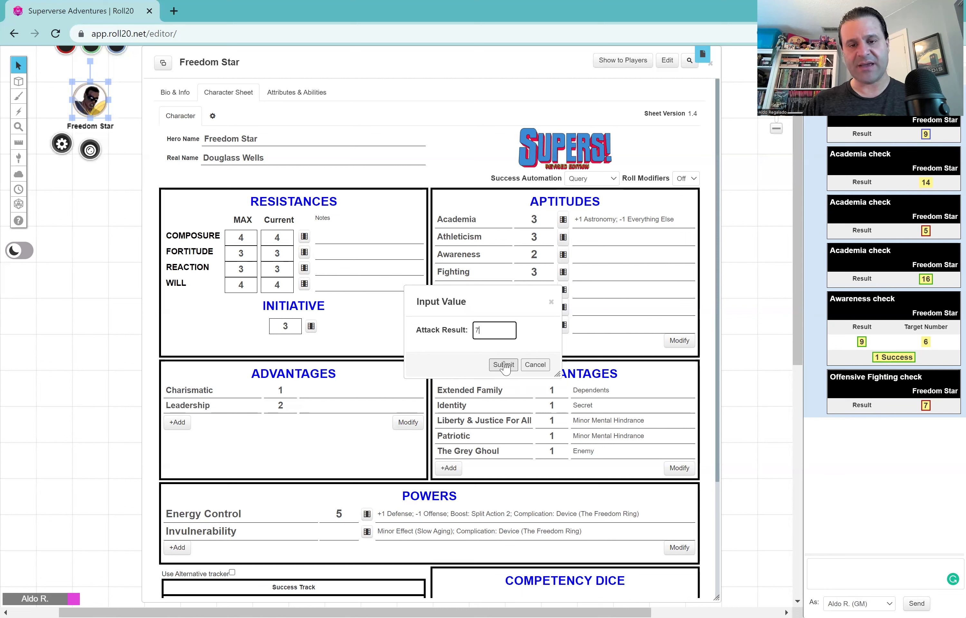
pyautogui.click(503, 364)
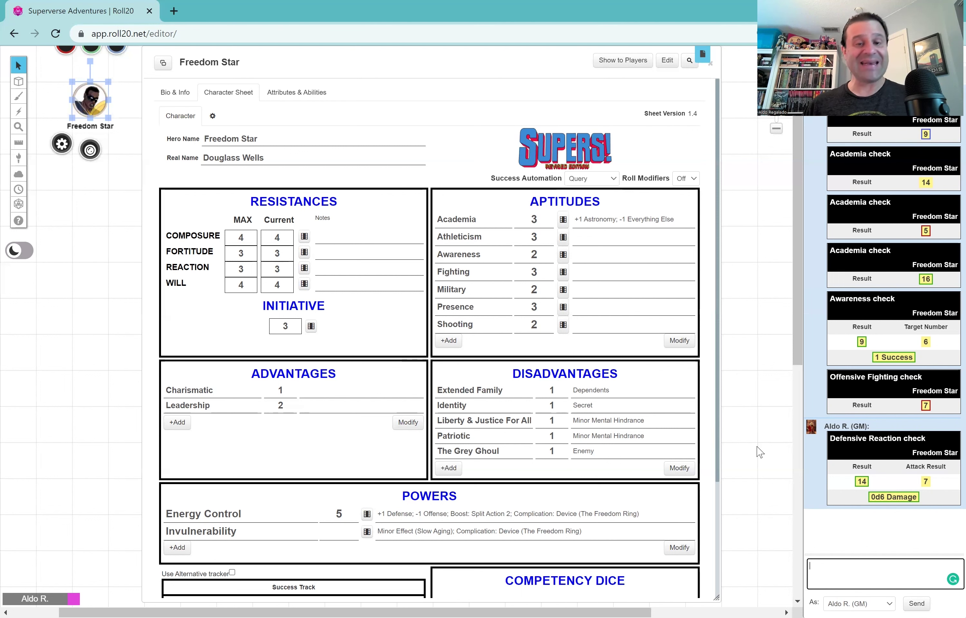
# Examine the Energy Control power's name, rating and notes in the Powers section.
pyautogui.scroll(-1, 706, 362)
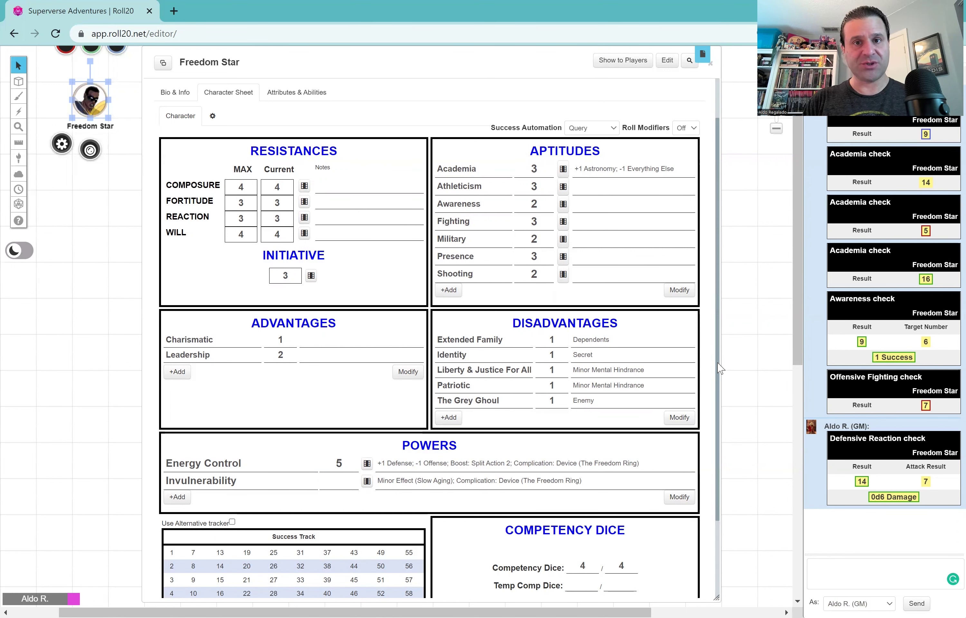
pyautogui.moveTo(719, 368); pyautogui.dragTo(721, 392)
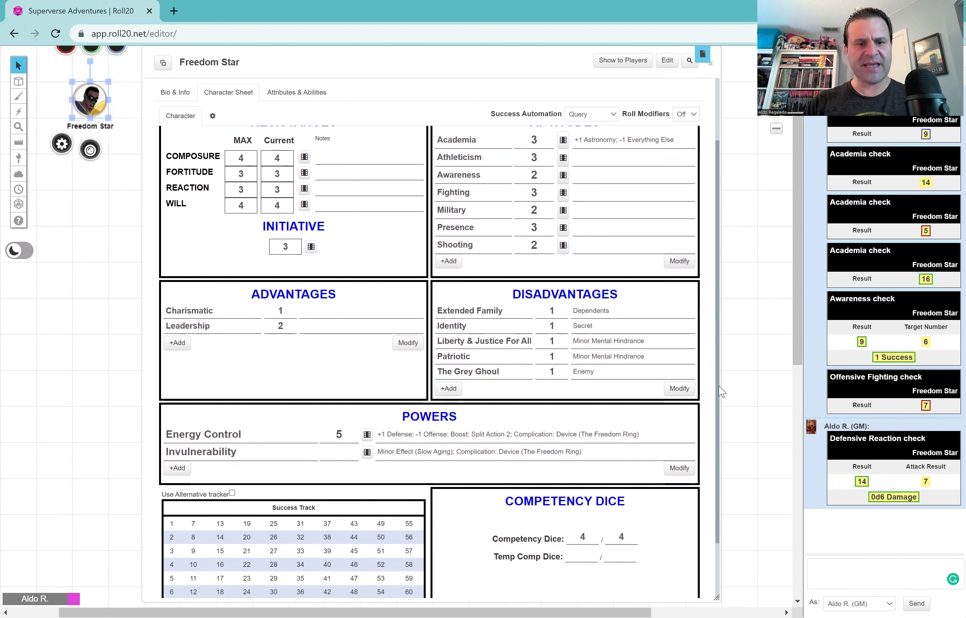
pyautogui.click(250, 435)
pyautogui.click(349, 434)
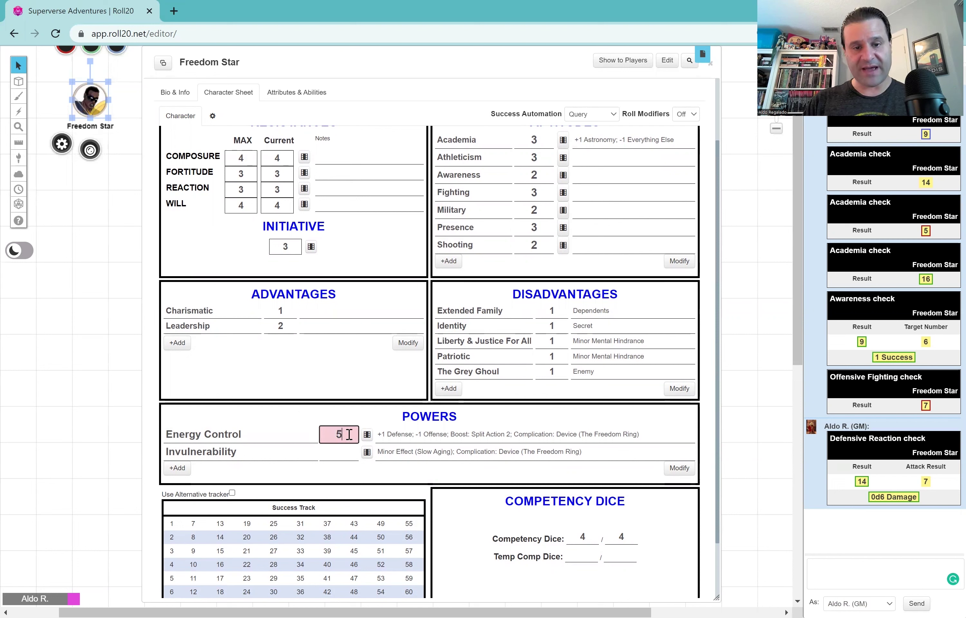
pyautogui.click(405, 435)
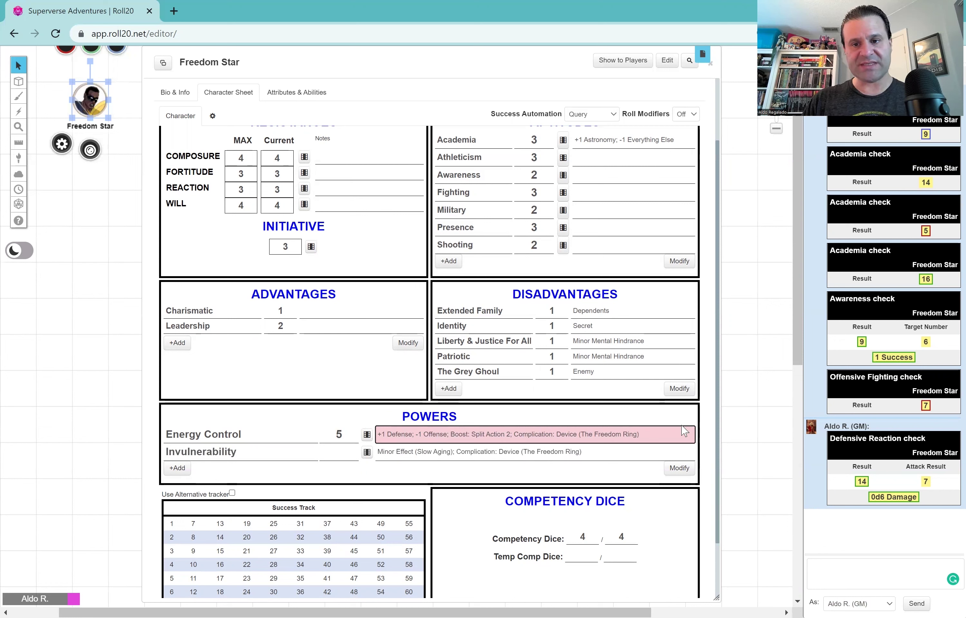
# Turn the Roll Modifiers setting on for the character sheet.
pyautogui.click(707, 426)
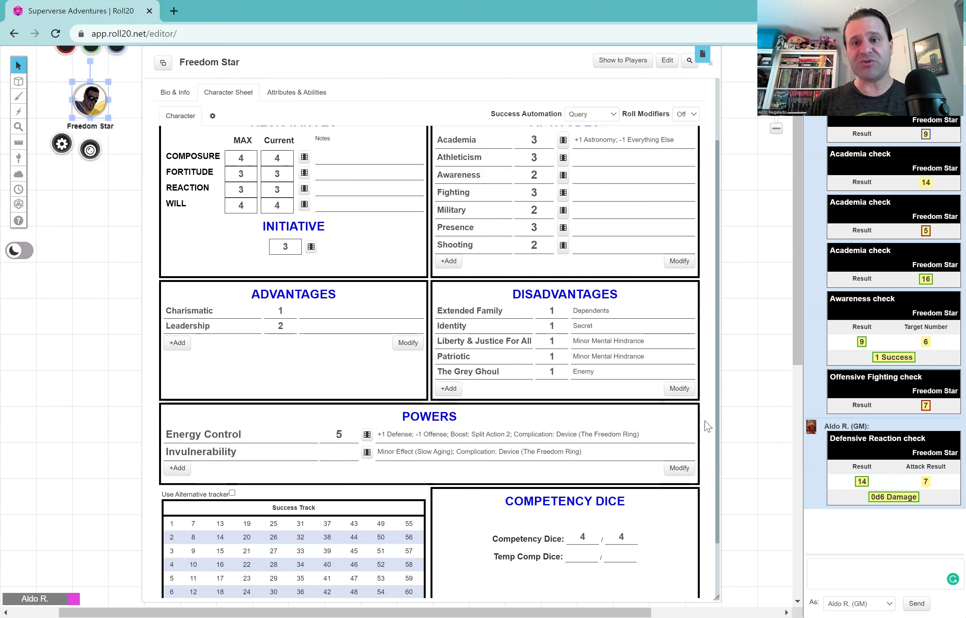
pyautogui.moveTo(717, 359); pyautogui.dragTo(718, 268)
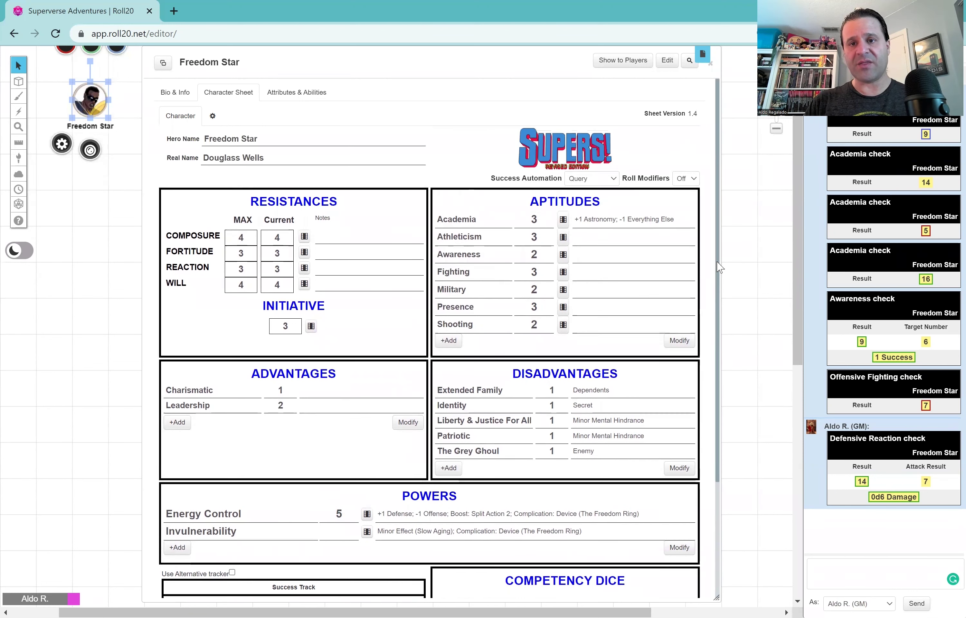
pyautogui.click(694, 181)
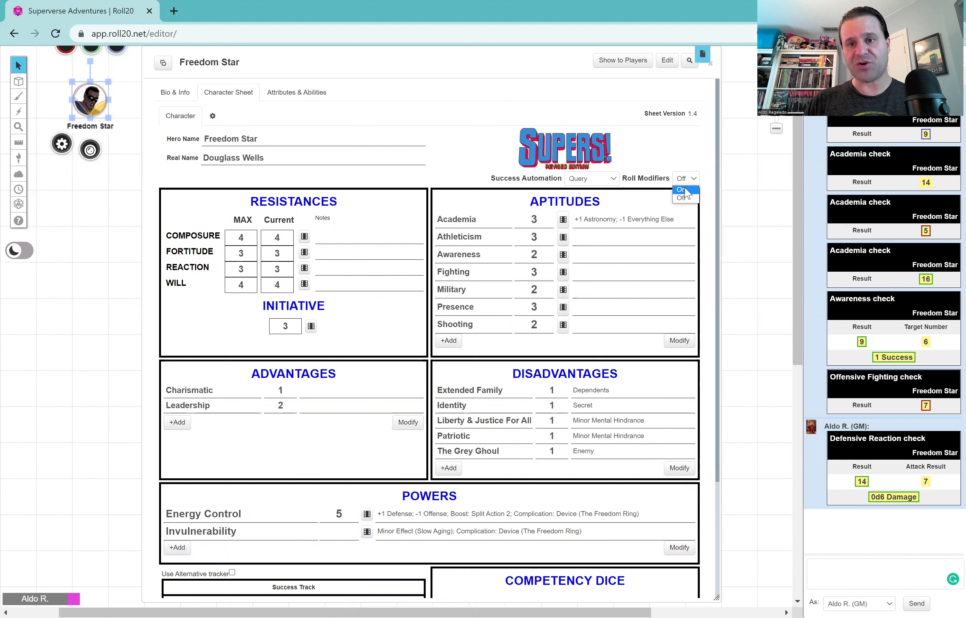
pyautogui.click(682, 190)
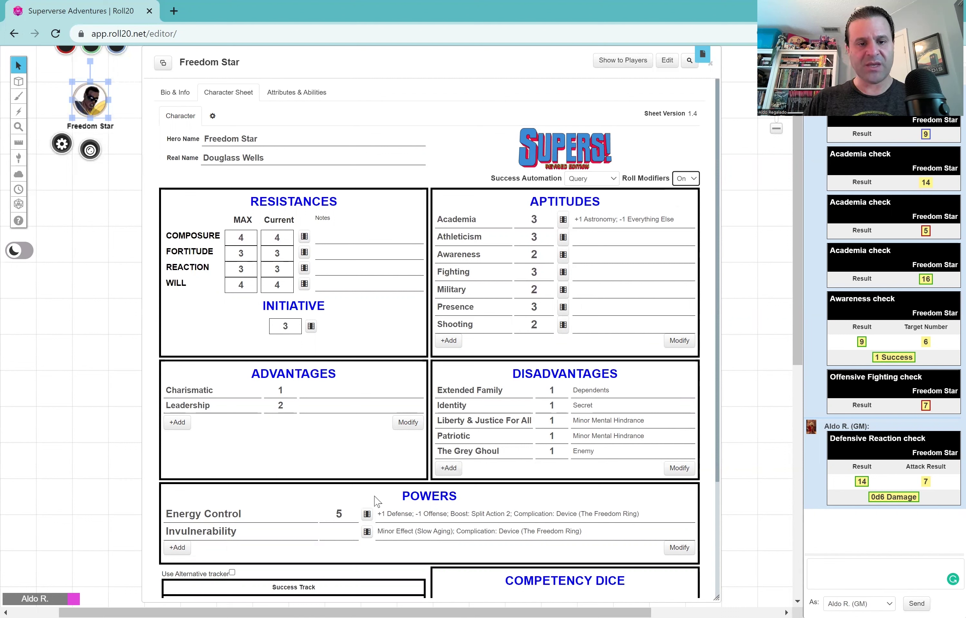
# Roll an Energy Control check as an Offense roll with a d6 modifier of -1.
pyautogui.click(366, 514)
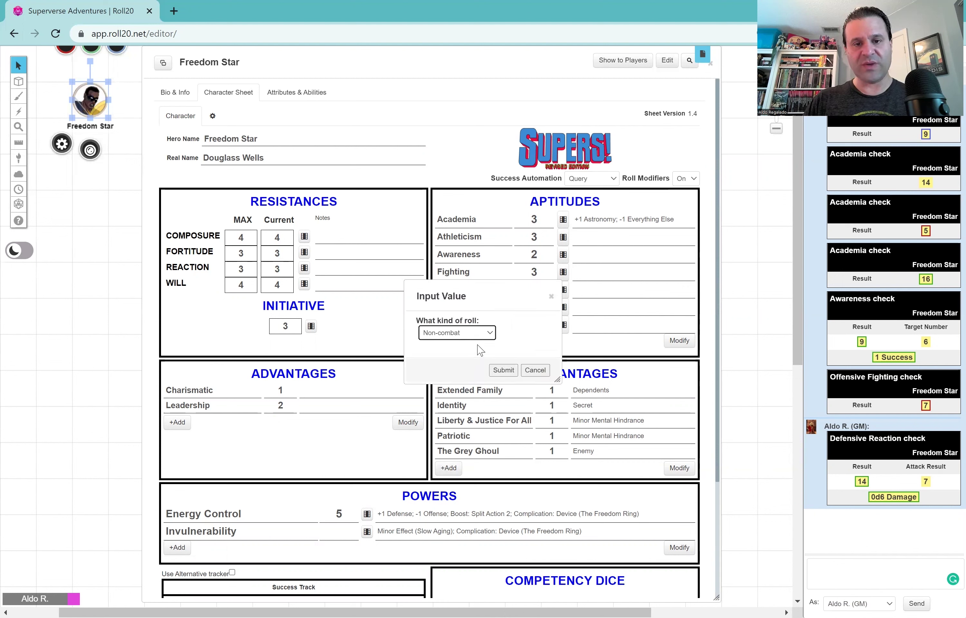
pyautogui.click(489, 334)
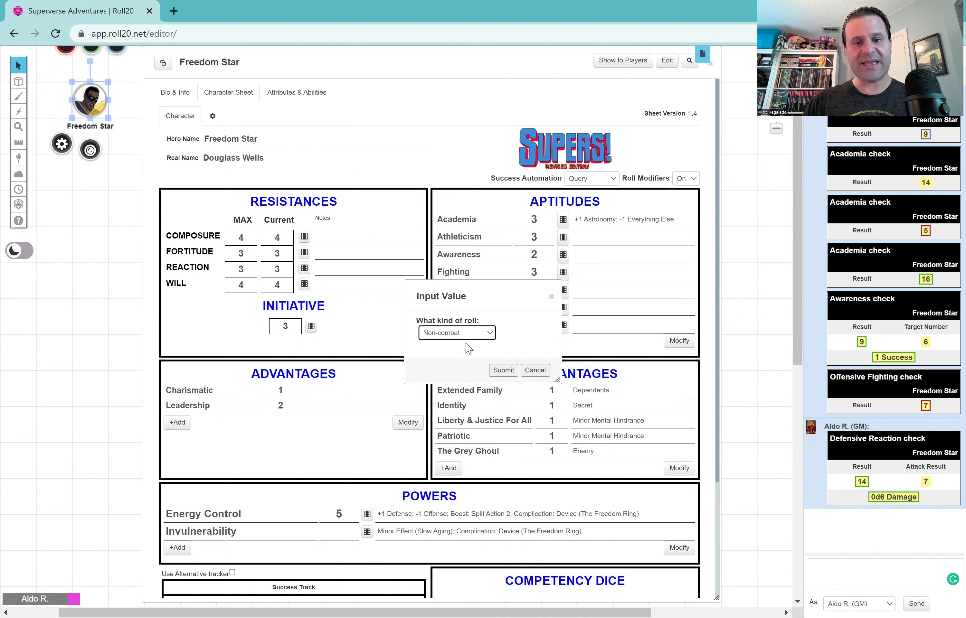
pyautogui.click(445, 353)
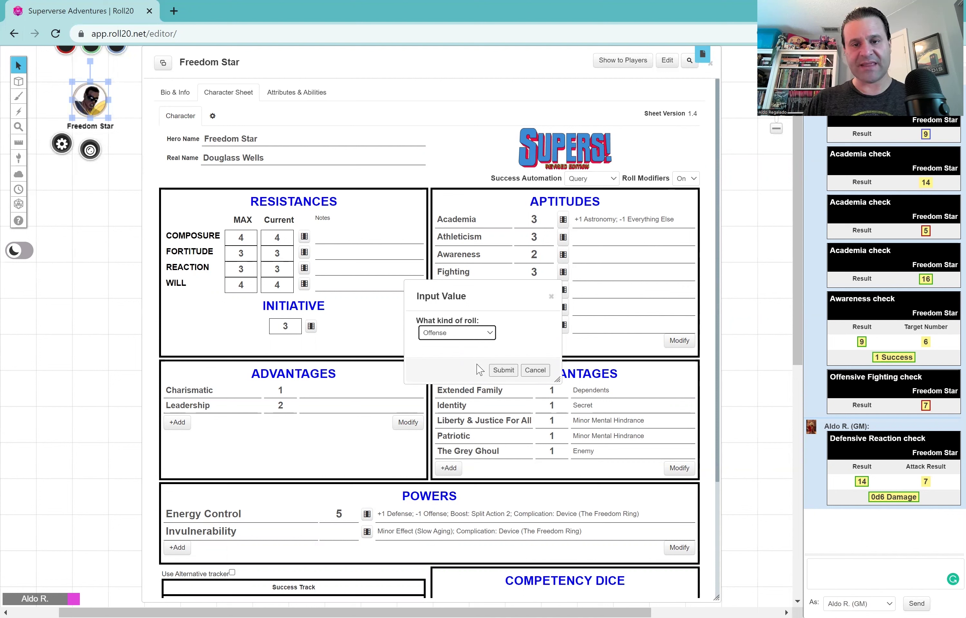
pyautogui.click(501, 371)
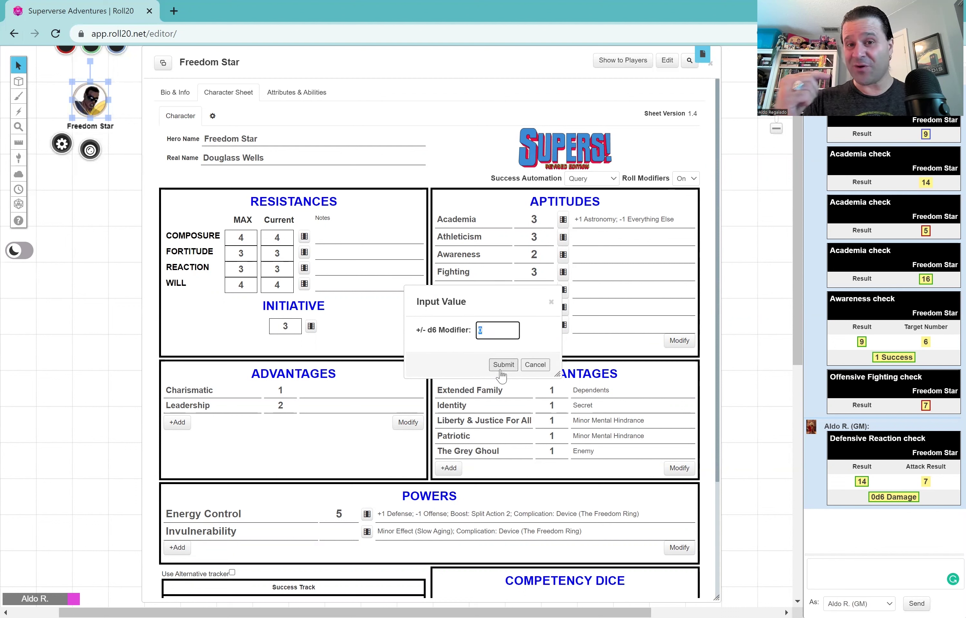
pyautogui.write('-1')
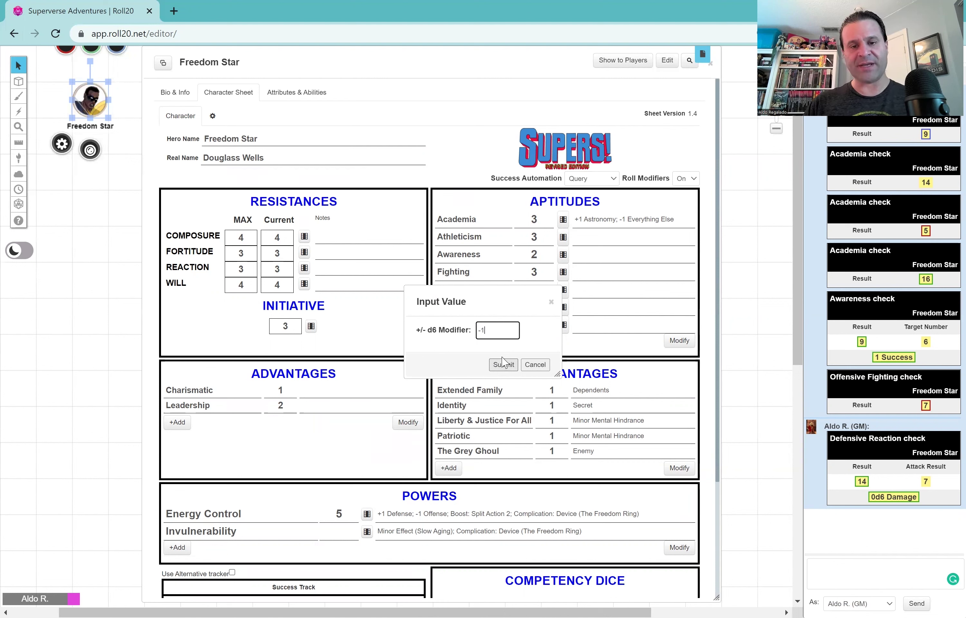
pyautogui.click(504, 365)
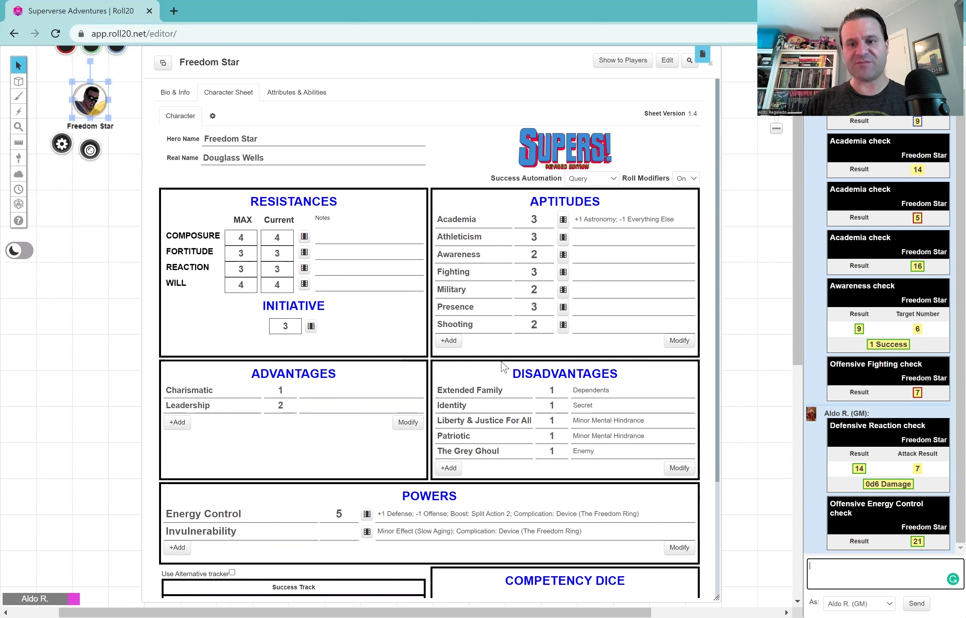
# Roll an Energy Control check as a Defense roll with a d6 modifier of 1 against an attack result of 21.
pyautogui.click(366, 514)
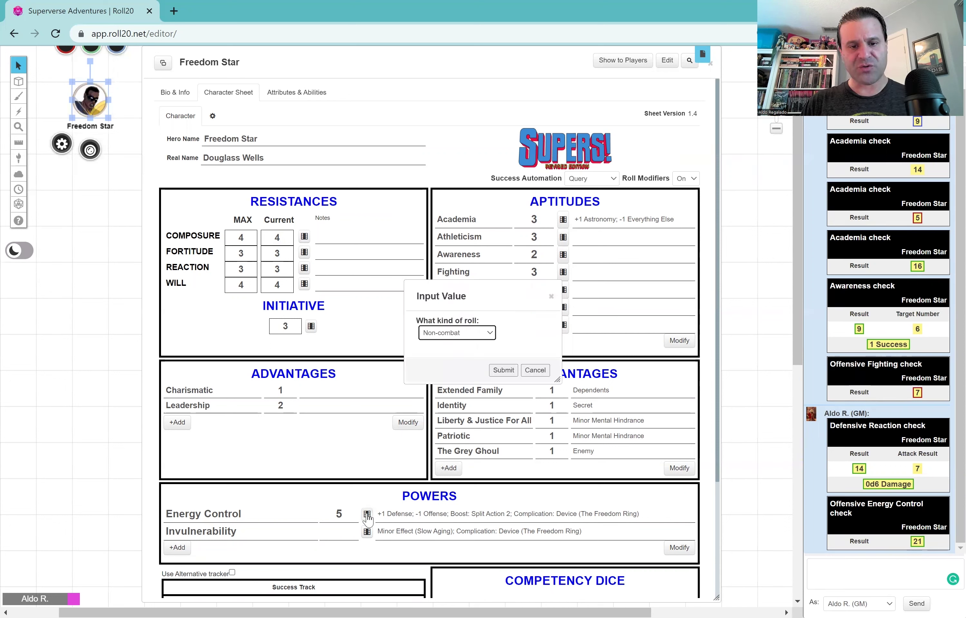
pyautogui.click(495, 336)
pyautogui.click(442, 360)
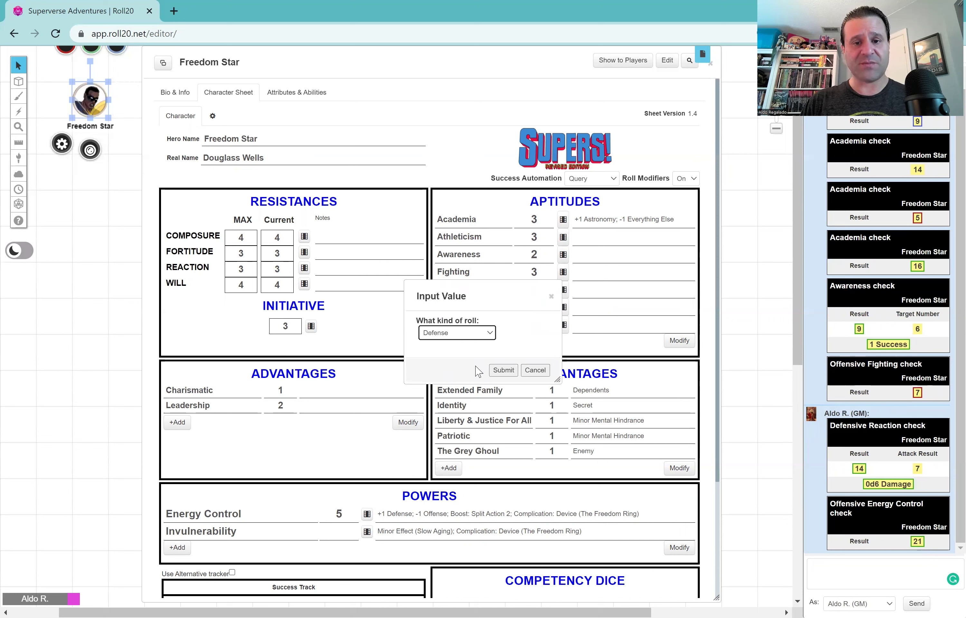
pyautogui.click(503, 370)
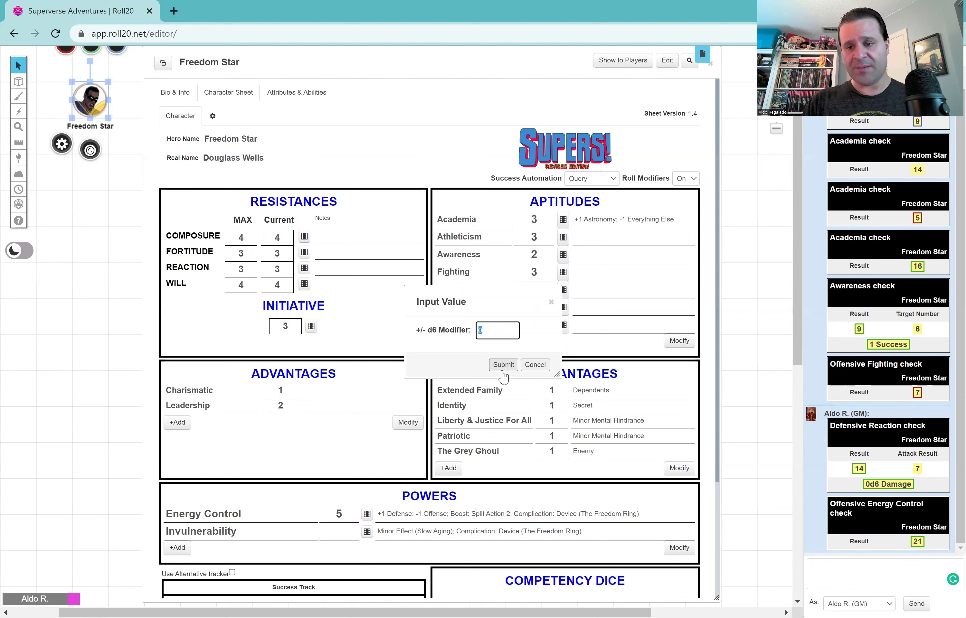
pyautogui.write('1')
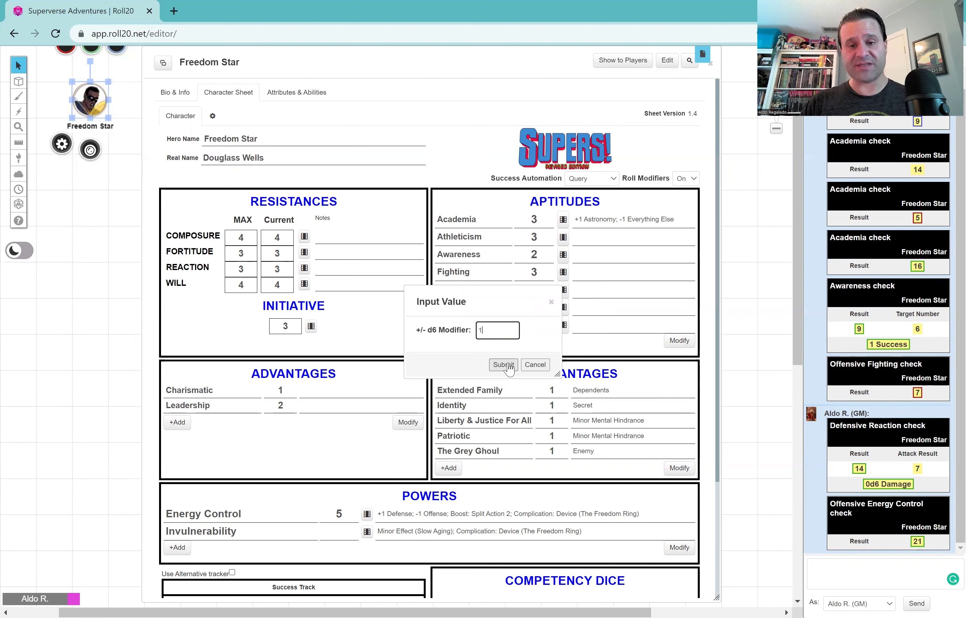
pyautogui.click(503, 365)
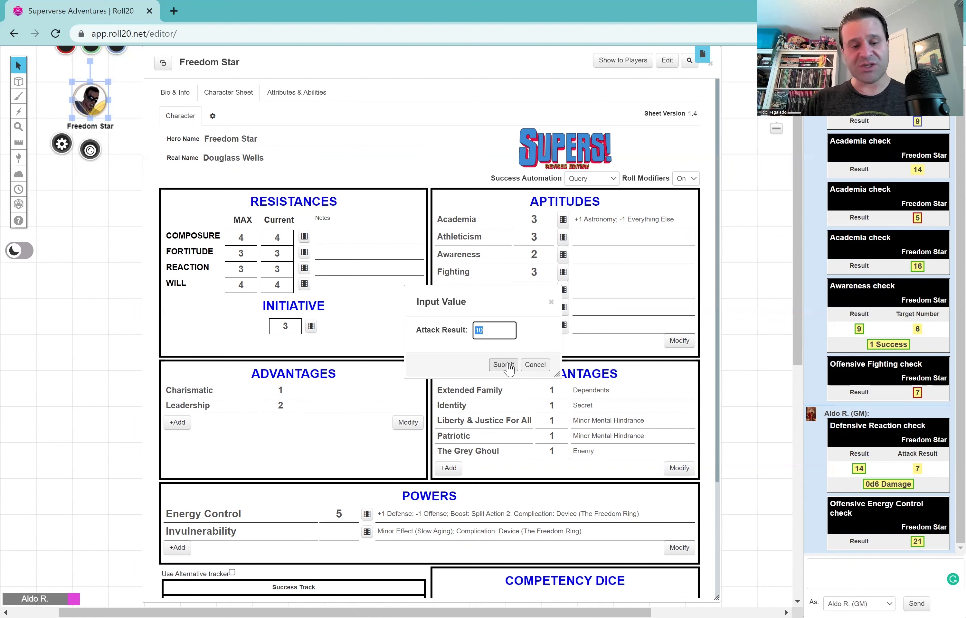
pyautogui.write('21')
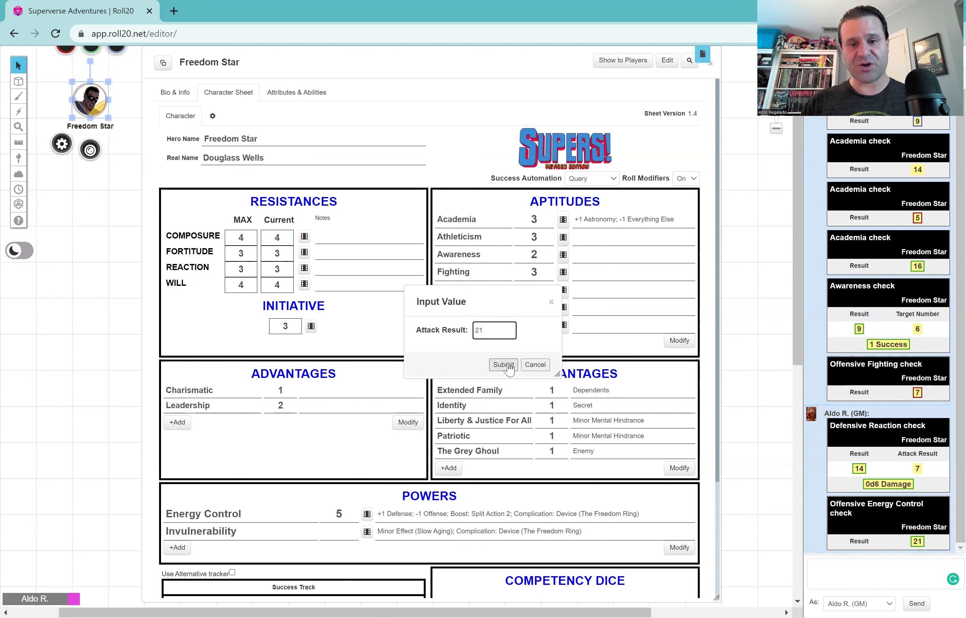
pyautogui.click(507, 365)
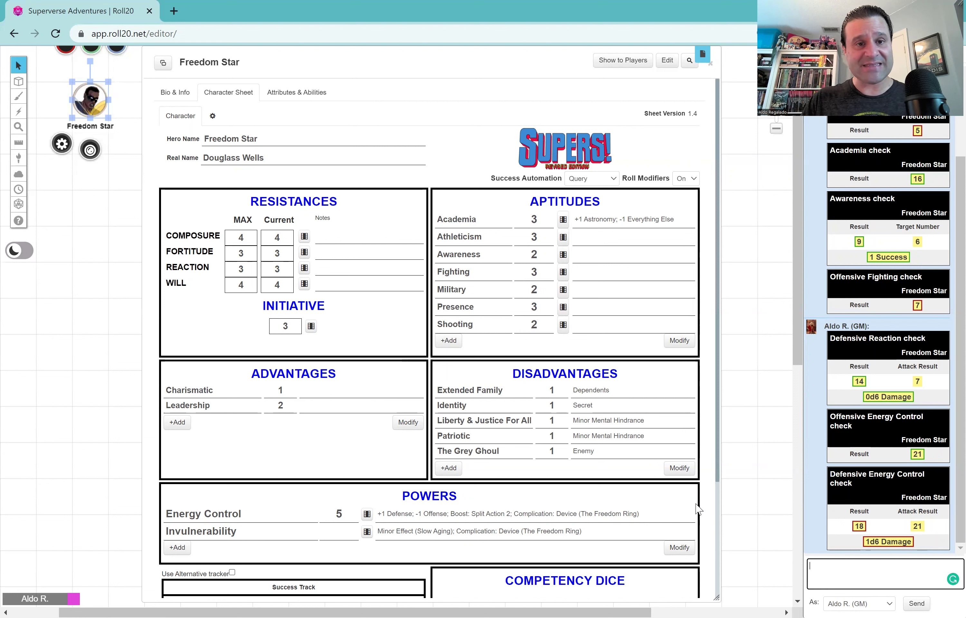
# Set the character type to Mook in the sheet settings and show the resulting Mook/Hazard sheet.
pyautogui.click(212, 117)
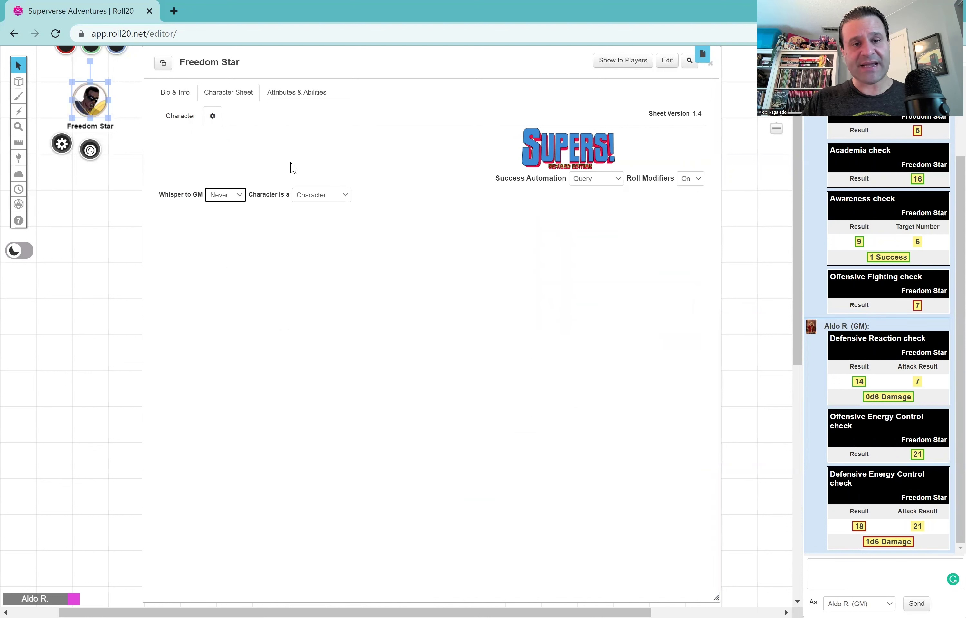
pyautogui.click(330, 196)
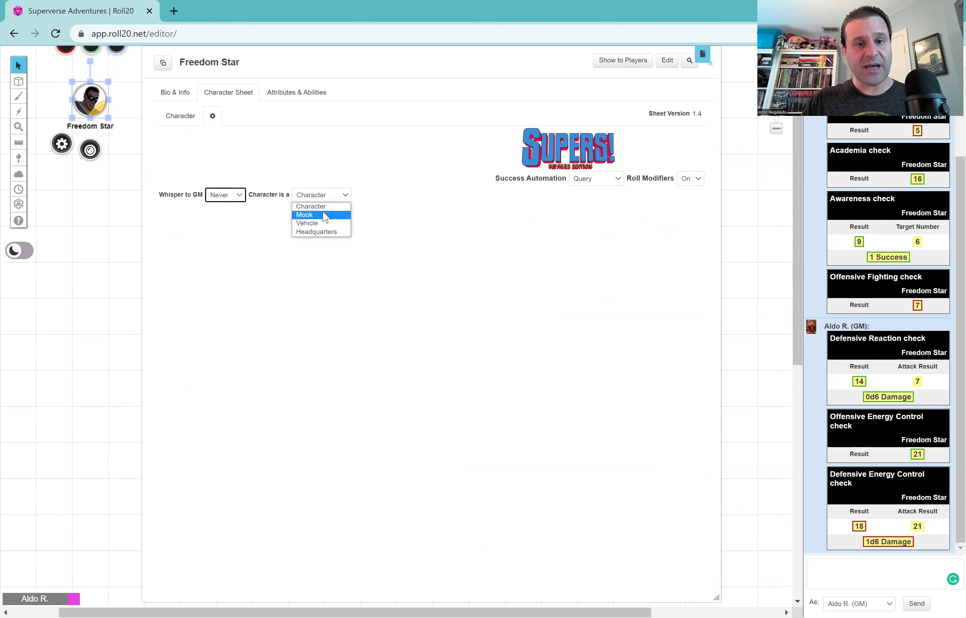
pyautogui.click(325, 215)
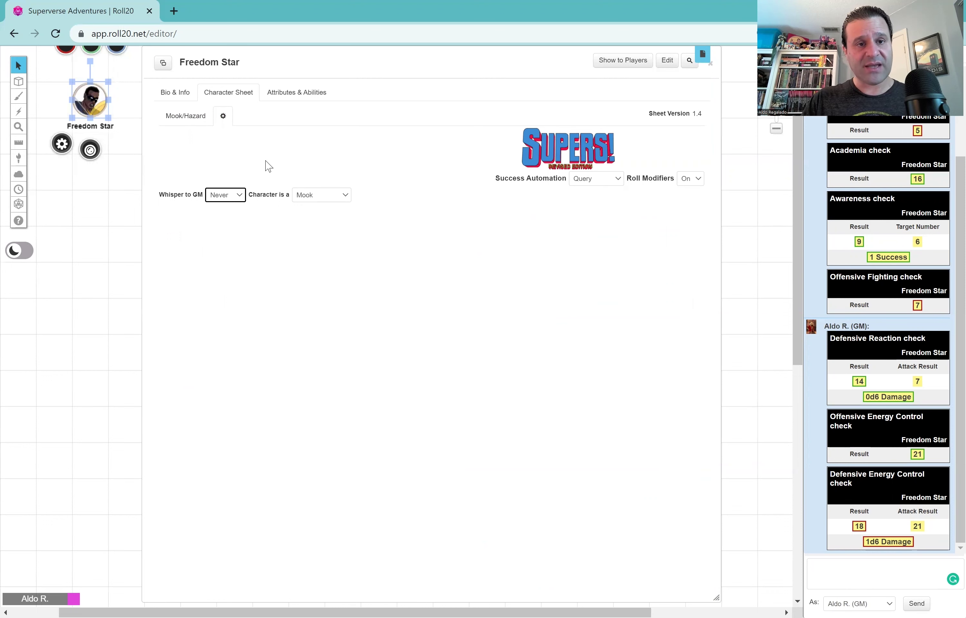
pyautogui.click(195, 121)
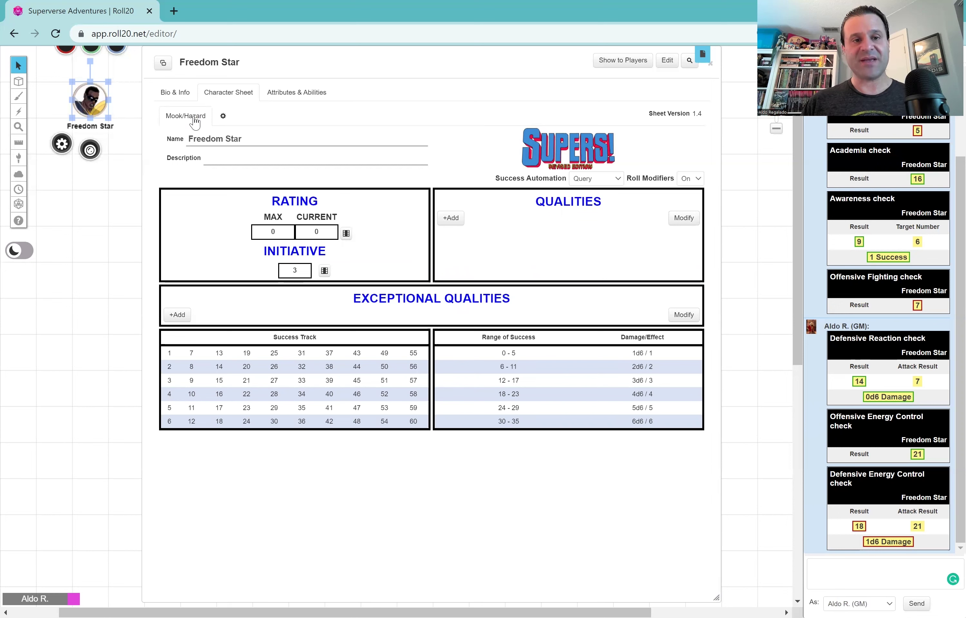
# Change the character type to Vehicle in the sheet settings and show the Vehicle sheet.
pyautogui.click(223, 117)
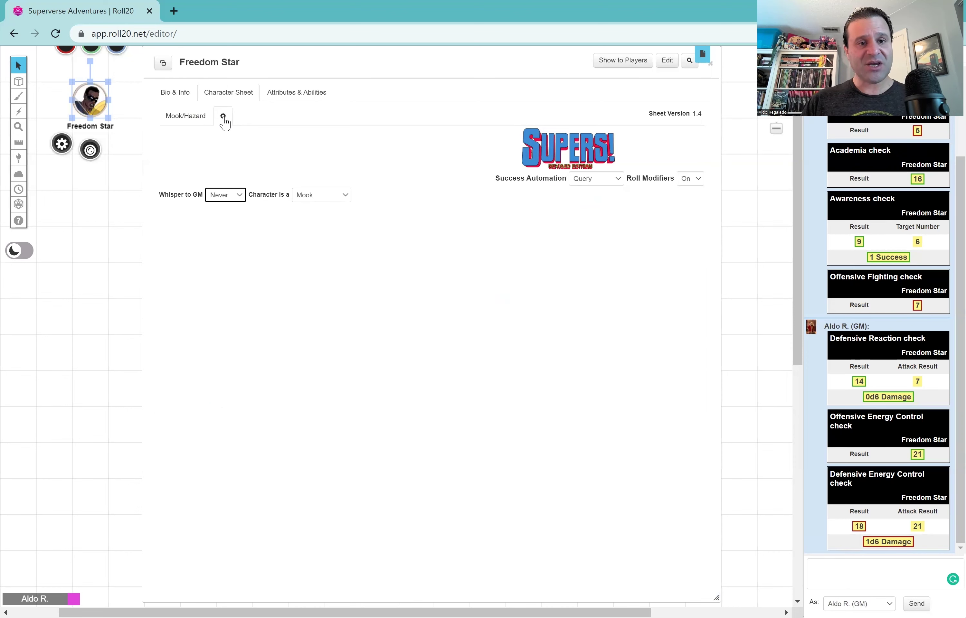
pyautogui.click(345, 196)
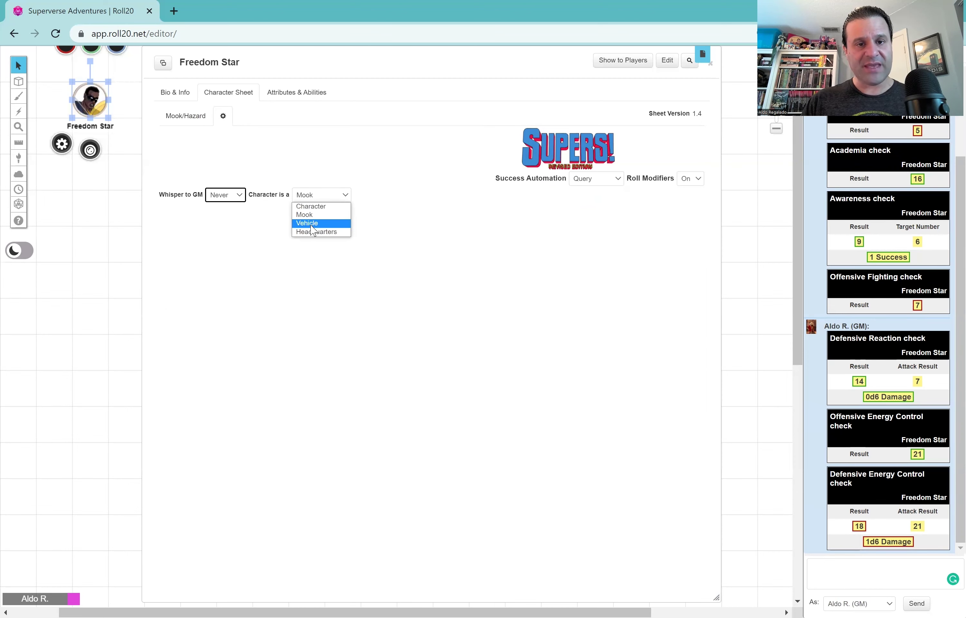
pyautogui.click(311, 224)
pyautogui.click(185, 119)
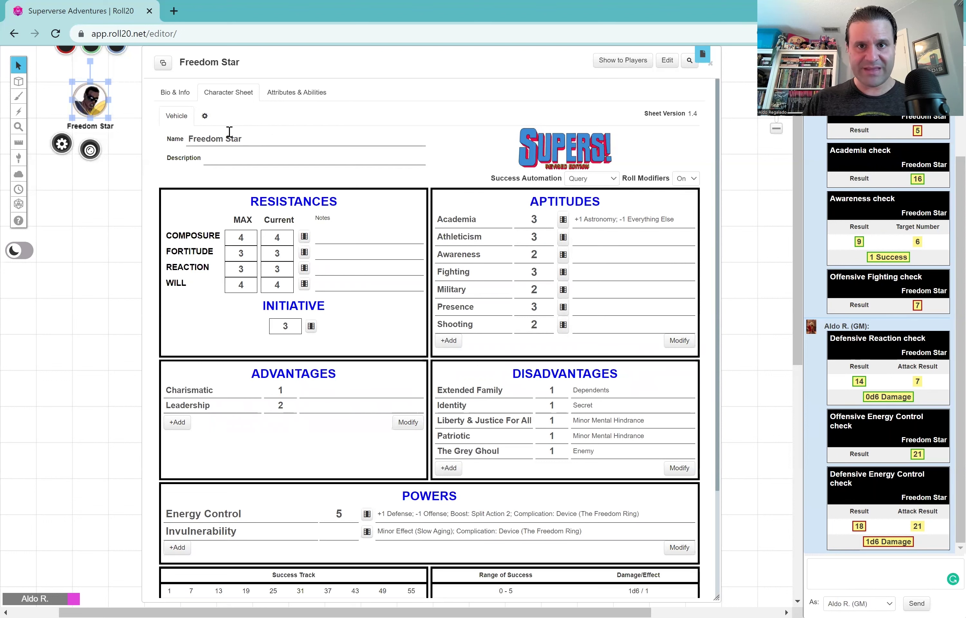
# Change the character type to Headquarters in the sheet settings and show the Base of Operations sheet.
pyautogui.click(205, 126)
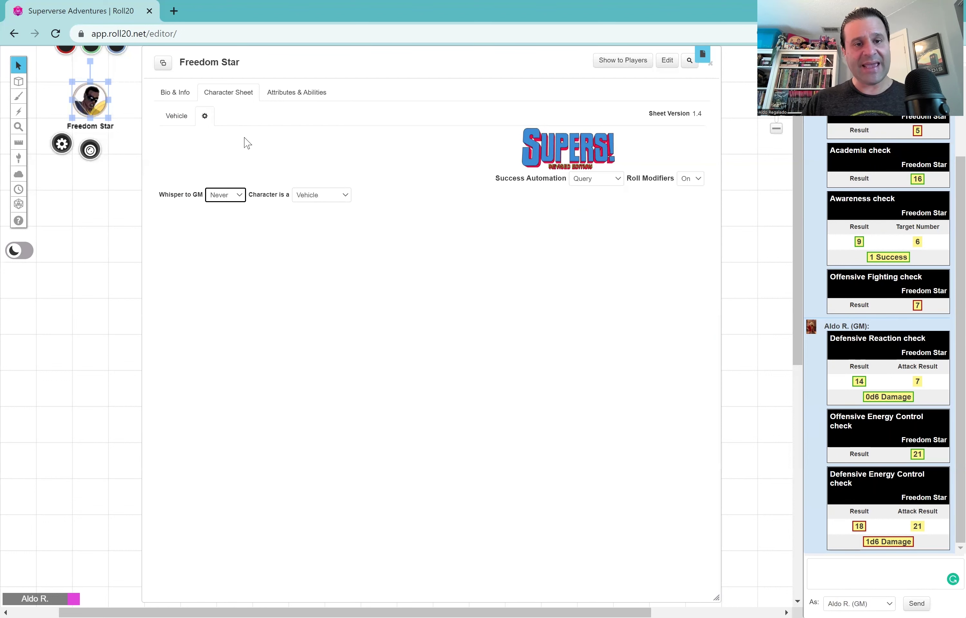
pyautogui.click(347, 199)
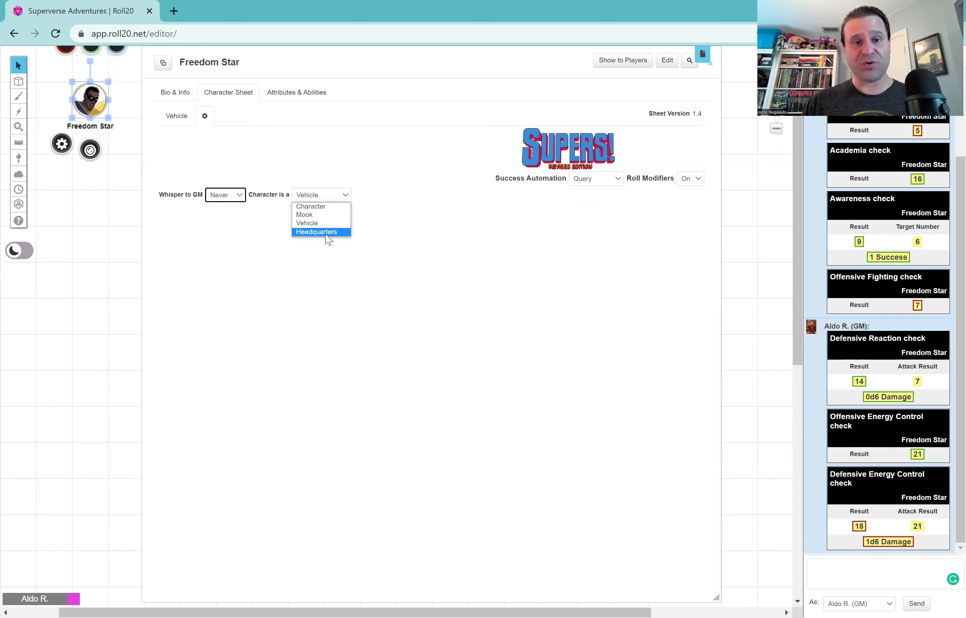
pyautogui.click(326, 234)
pyautogui.click(199, 123)
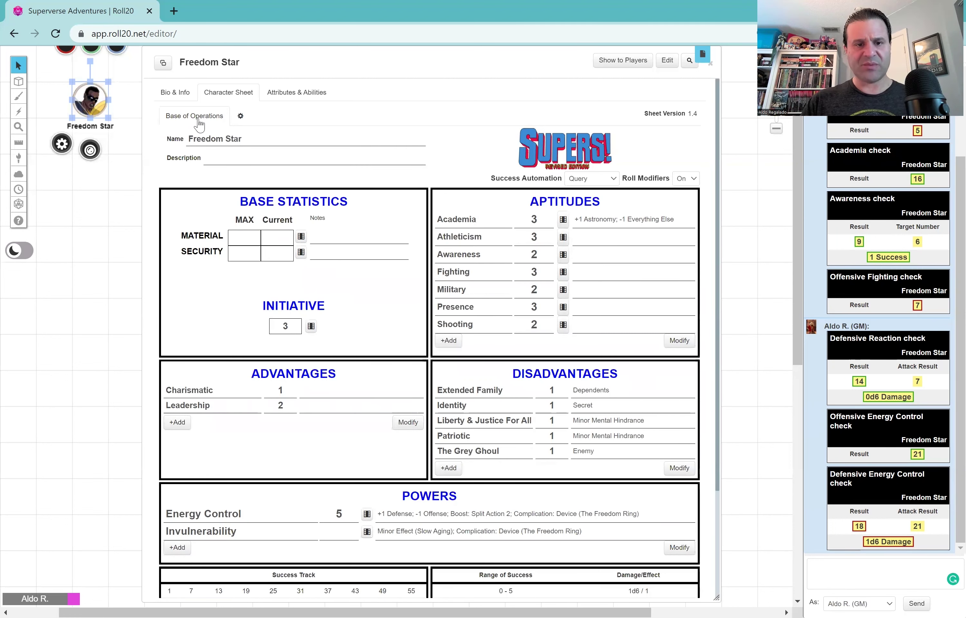